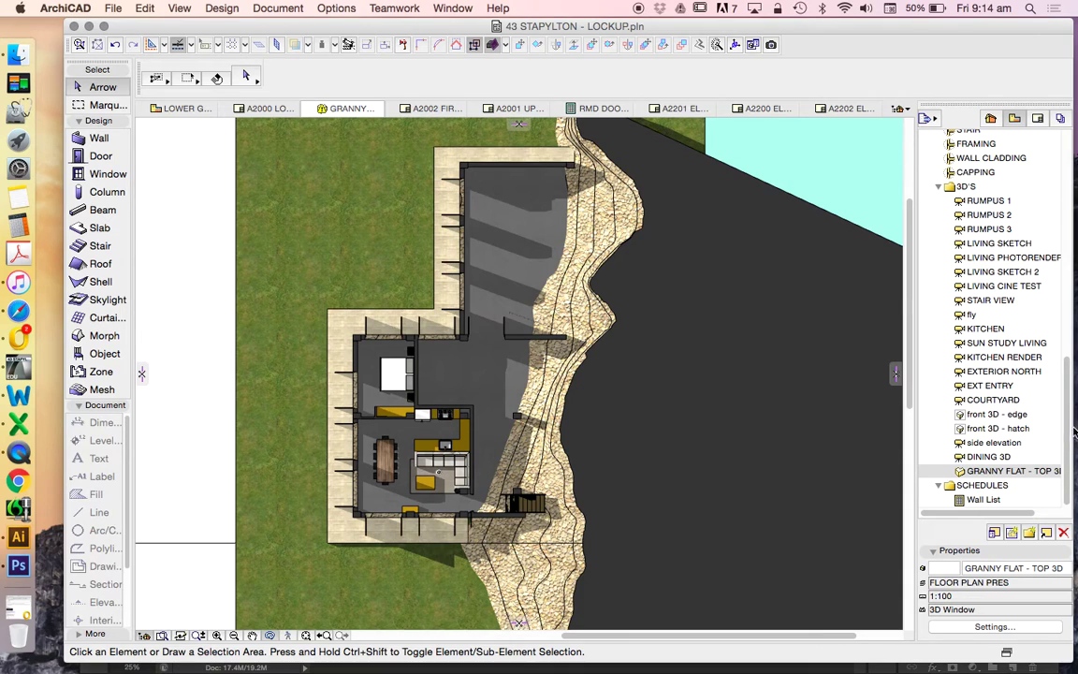
Step: Toggle the Navigator between Project Map and View Map, then open the LOWER GROUND FLOOR plan view
{"action": "left_click_drag", "start_coordinate": [1069, 429], "coordinate": [1069, 358]}
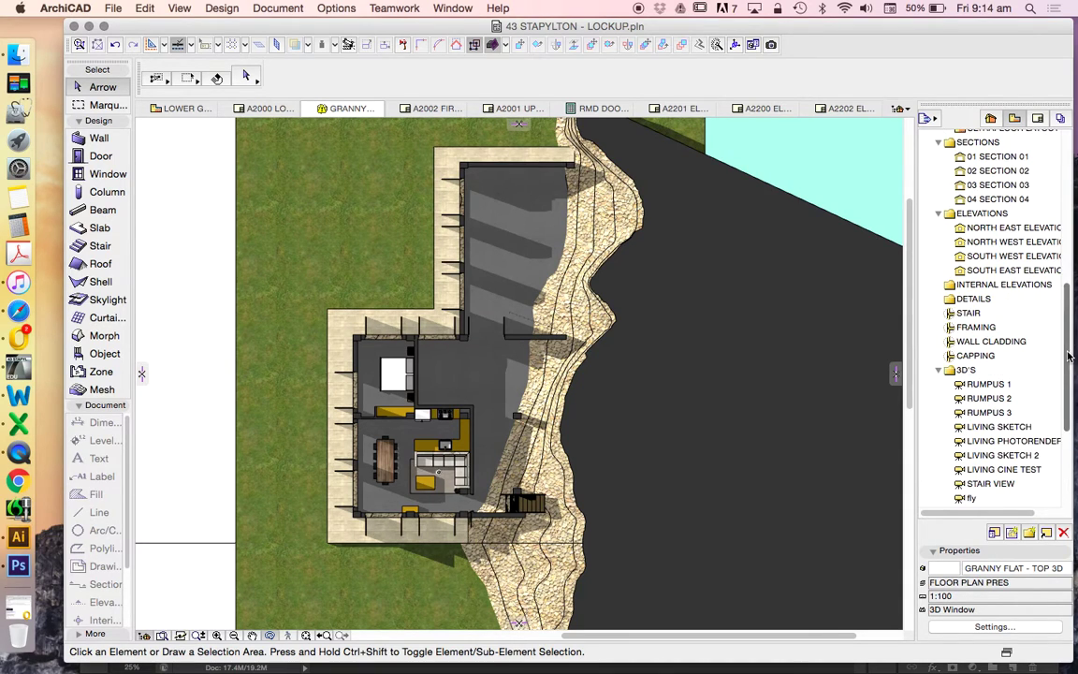
{"action": "left_click", "coordinate": [992, 119]}
{"action": "scroll", "coordinate": [992, 206], "scroll_direction": "up", "scroll_amount": 10}
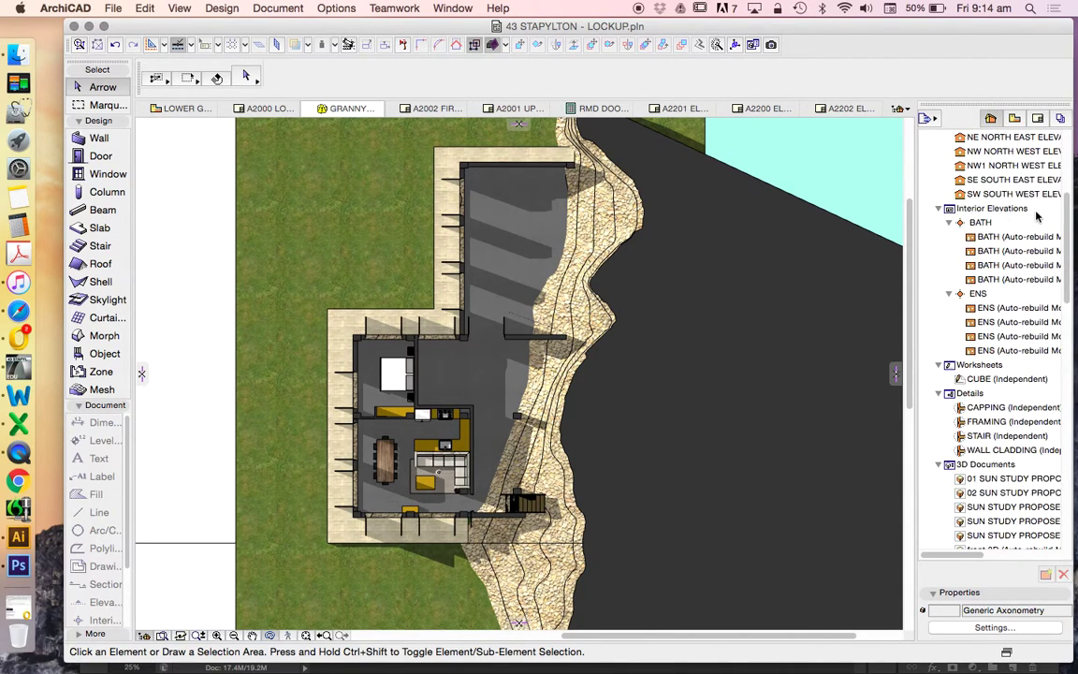
{"action": "left_click", "coordinate": [1020, 120]}
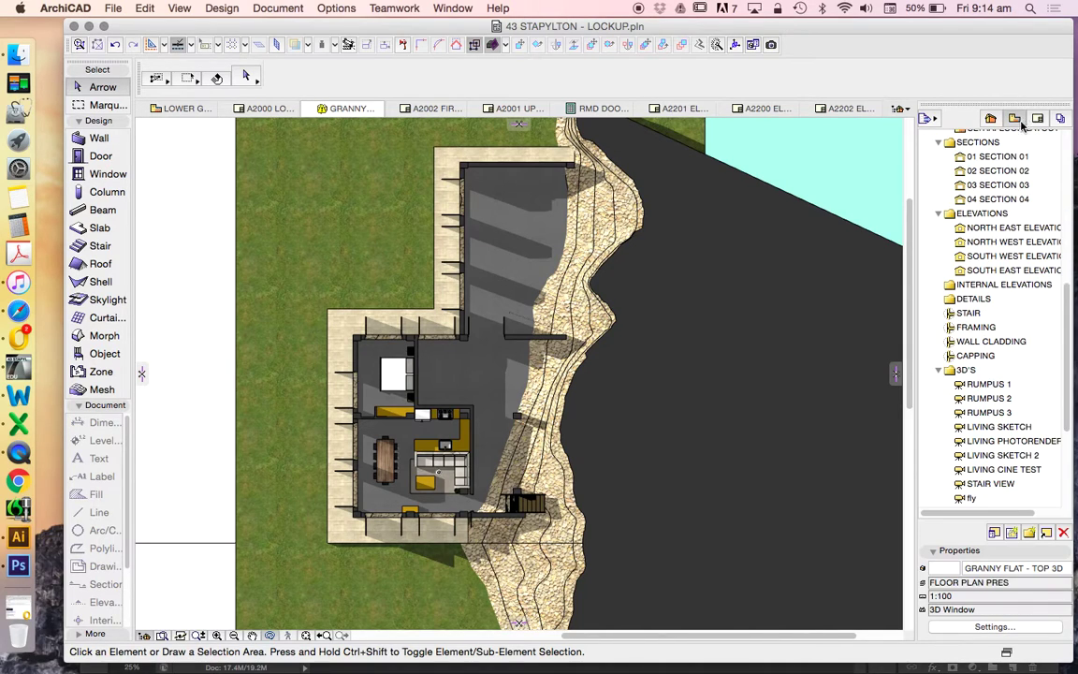
{"action": "scroll", "coordinate": [992, 211], "scroll_direction": "up", "scroll_amount": 10}
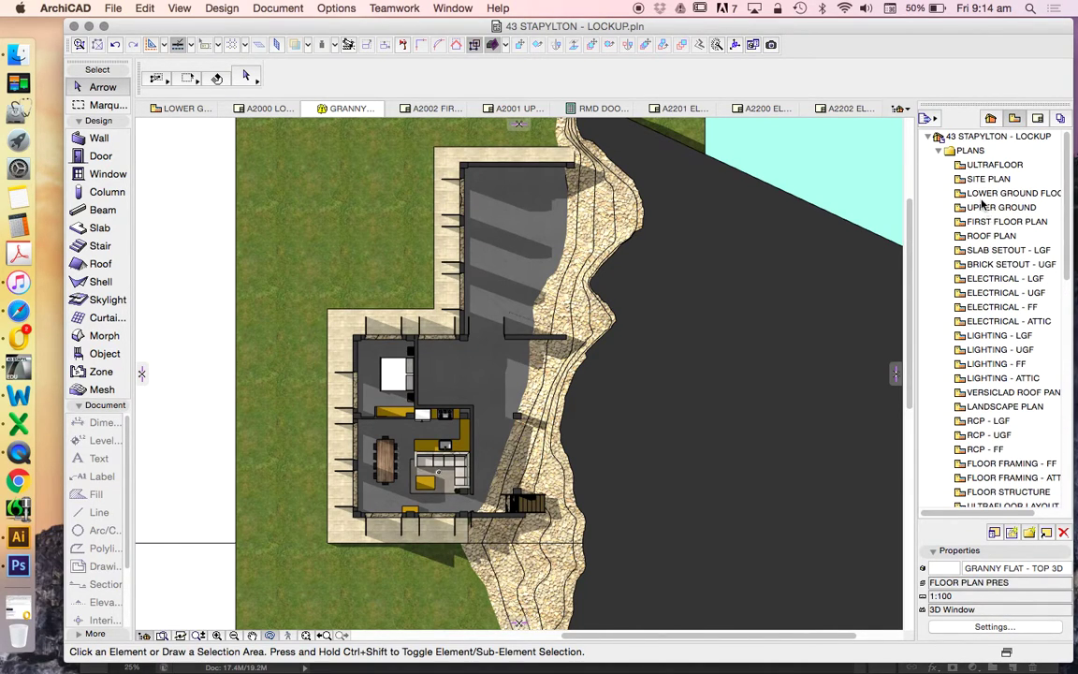
{"action": "double_click", "coordinate": [987, 194]}
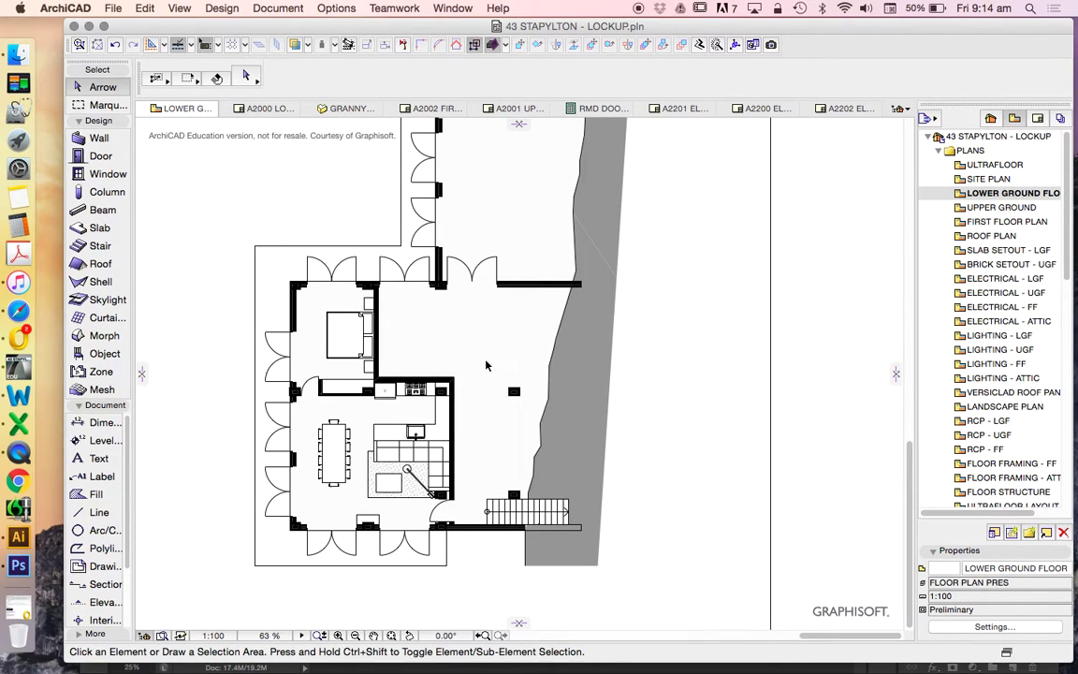
Step: Change the LOWER GROUND FLOOR view's Model View Options from Preliminary to Construction
{"action": "scroll", "coordinate": [356, 337], "scroll_direction": "up", "scroll_amount": 5}
{"action": "scroll", "coordinate": [421, 367], "scroll_direction": "down", "scroll_amount": 8}
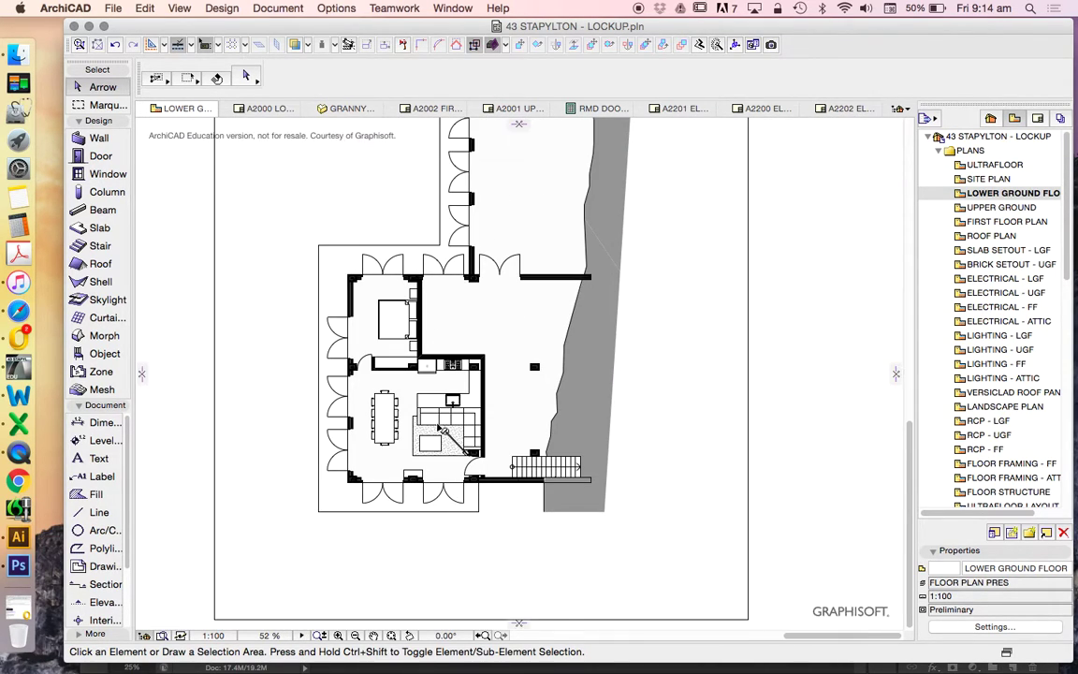
{"action": "right_click", "coordinate": [1002, 186]}
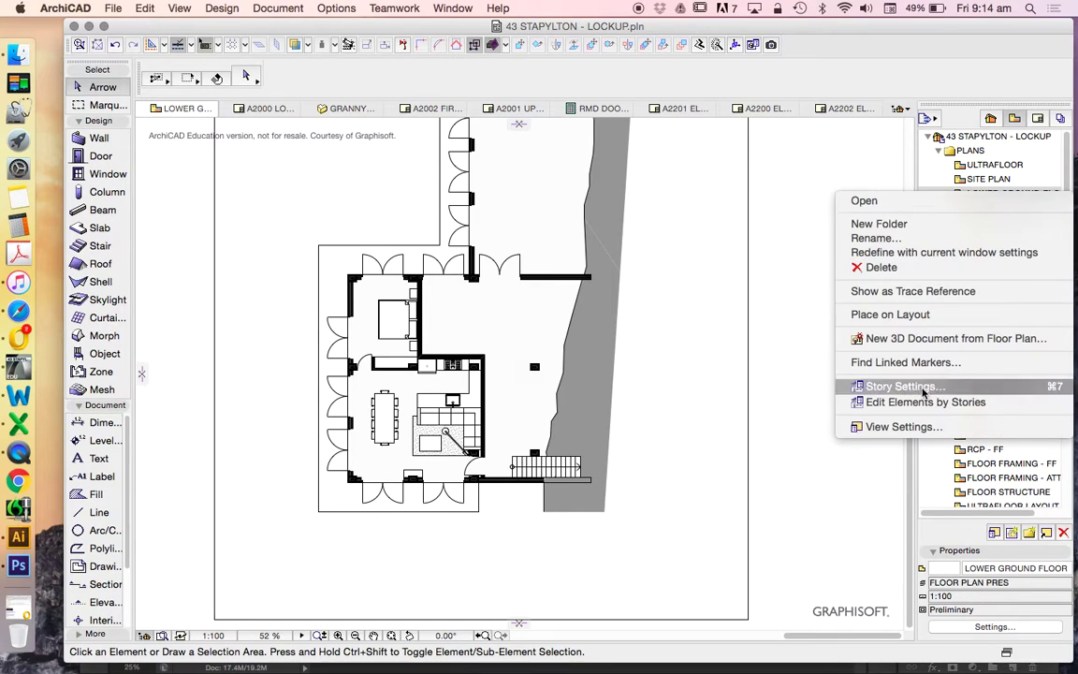
{"action": "left_click", "coordinate": [861, 385]}
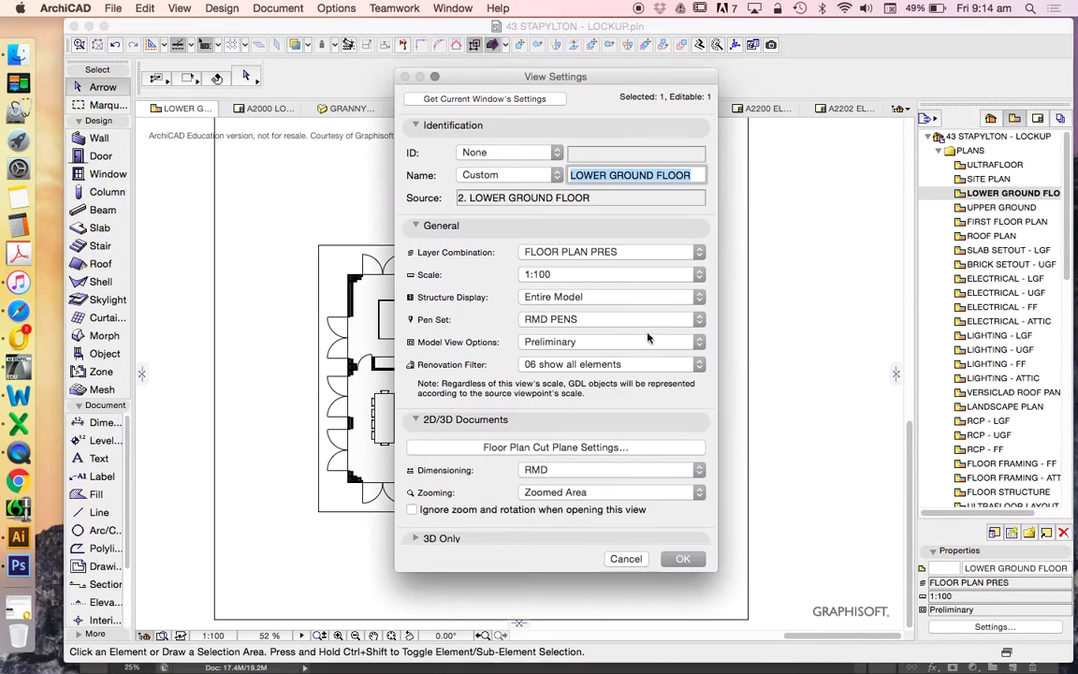
{"action": "left_click", "coordinate": [557, 343]}
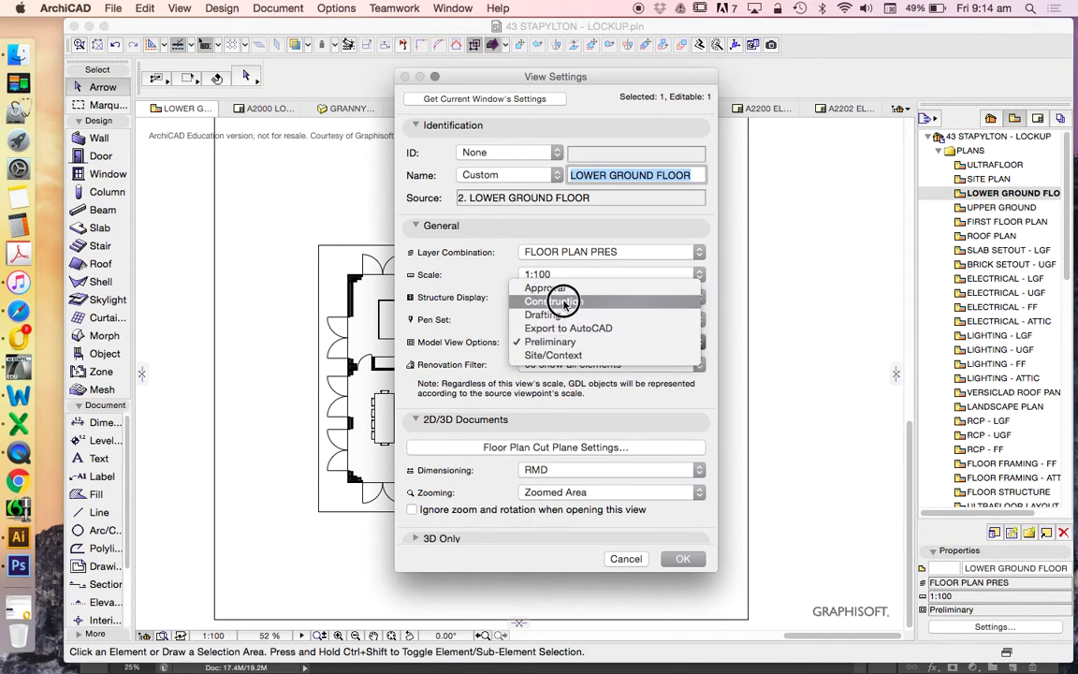
{"action": "left_click", "coordinate": [554, 301]}
{"action": "key", "text": "Return"}
Step: Select all layers in Layer Settings so grids, dimensions and slab overlays show on the plan
{"action": "scroll", "coordinate": [363, 335], "scroll_direction": "up", "scroll_amount": 10}
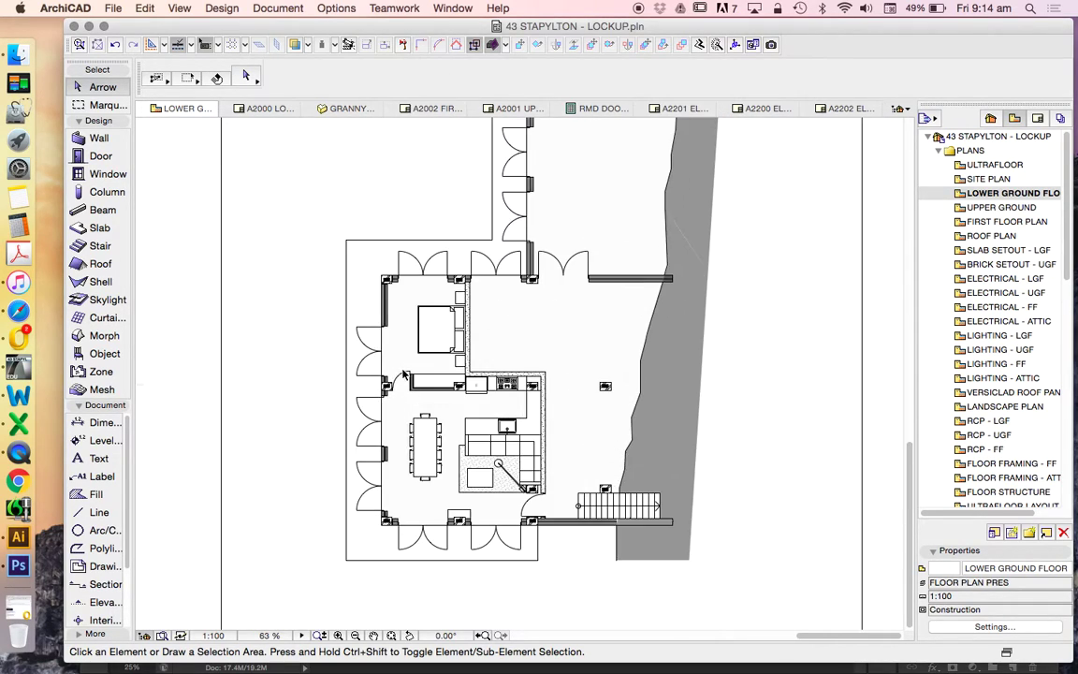
{"action": "scroll", "coordinate": [345, 394], "scroll_direction": "up", "scroll_amount": 3}
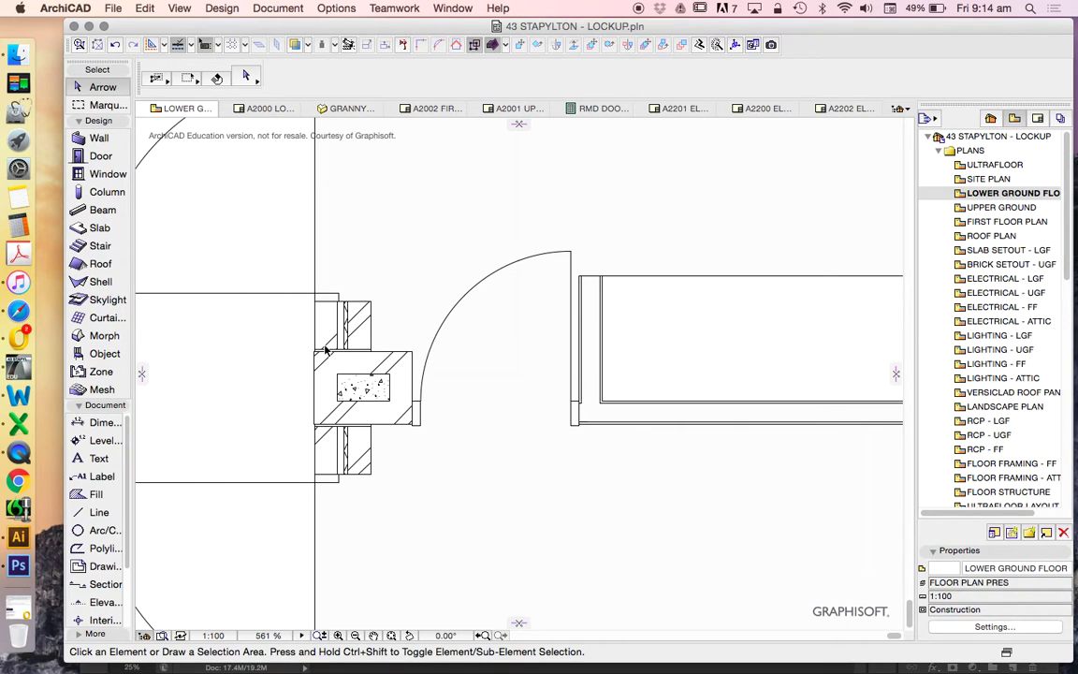
{"action": "scroll", "coordinate": [326, 350], "scroll_direction": "down", "scroll_amount": 4}
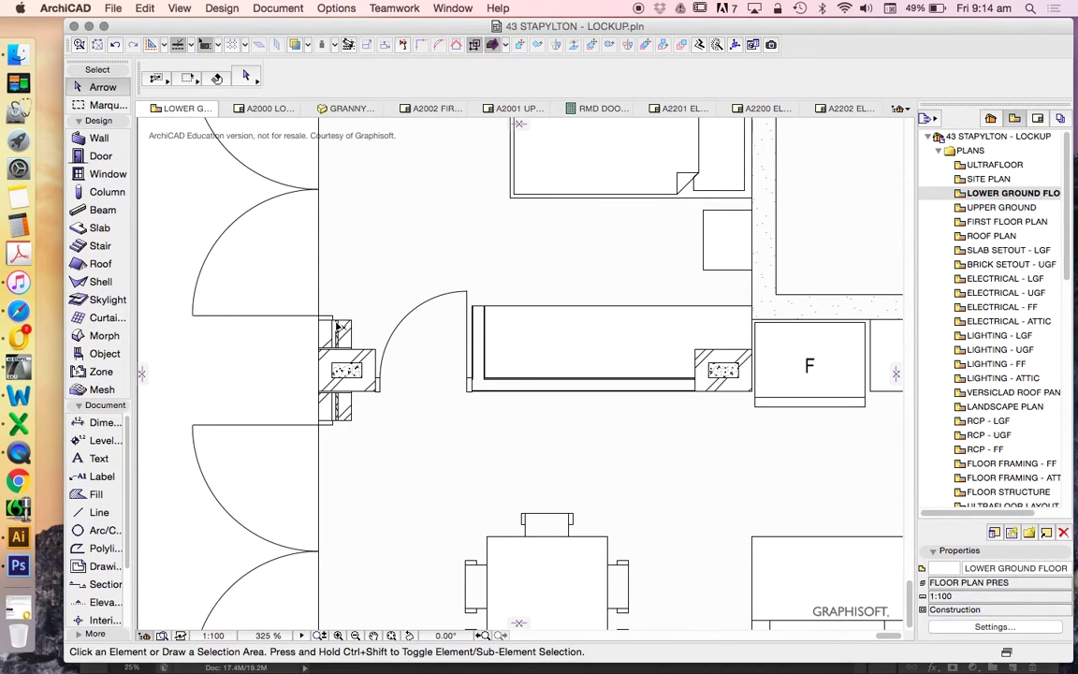
{"action": "scroll", "coordinate": [318, 343], "scroll_direction": "down", "scroll_amount": 6}
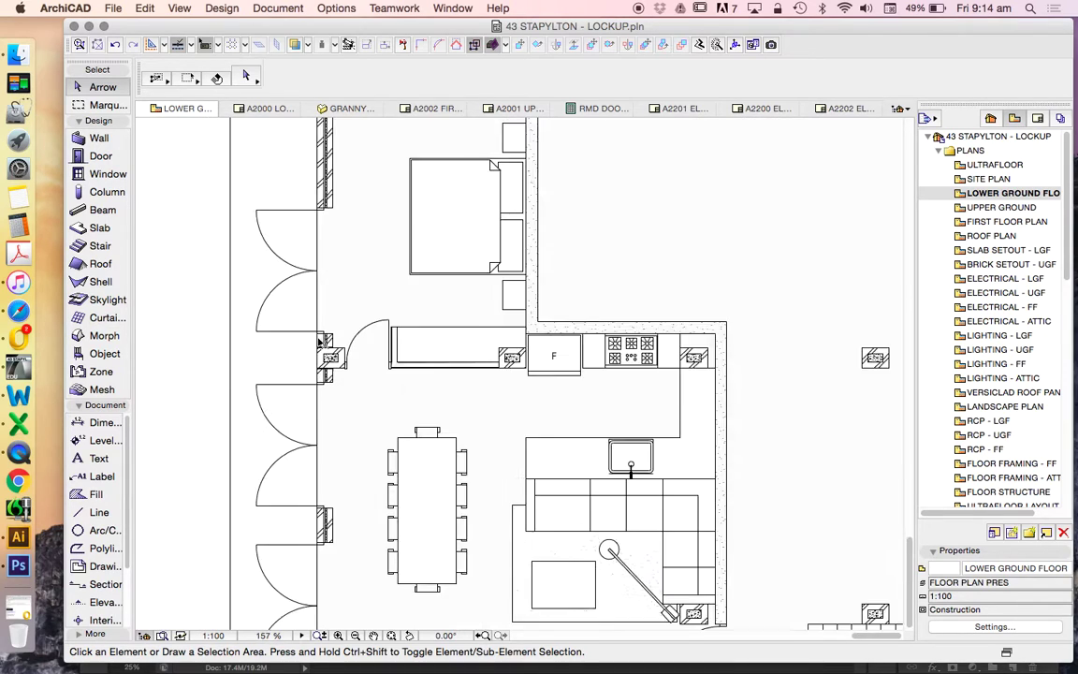
{"action": "scroll", "coordinate": [332, 240], "scroll_direction": "down", "scroll_amount": 4}
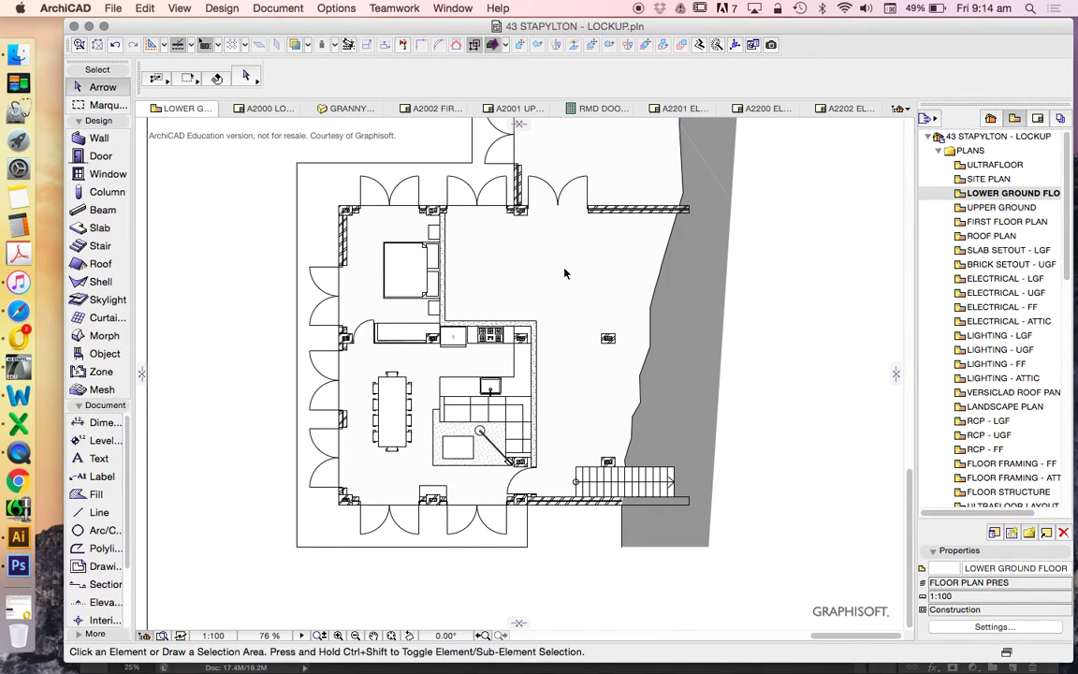
{"action": "key", "text": "super+l"}
{"action": "left_click", "coordinate": [802, 396]}
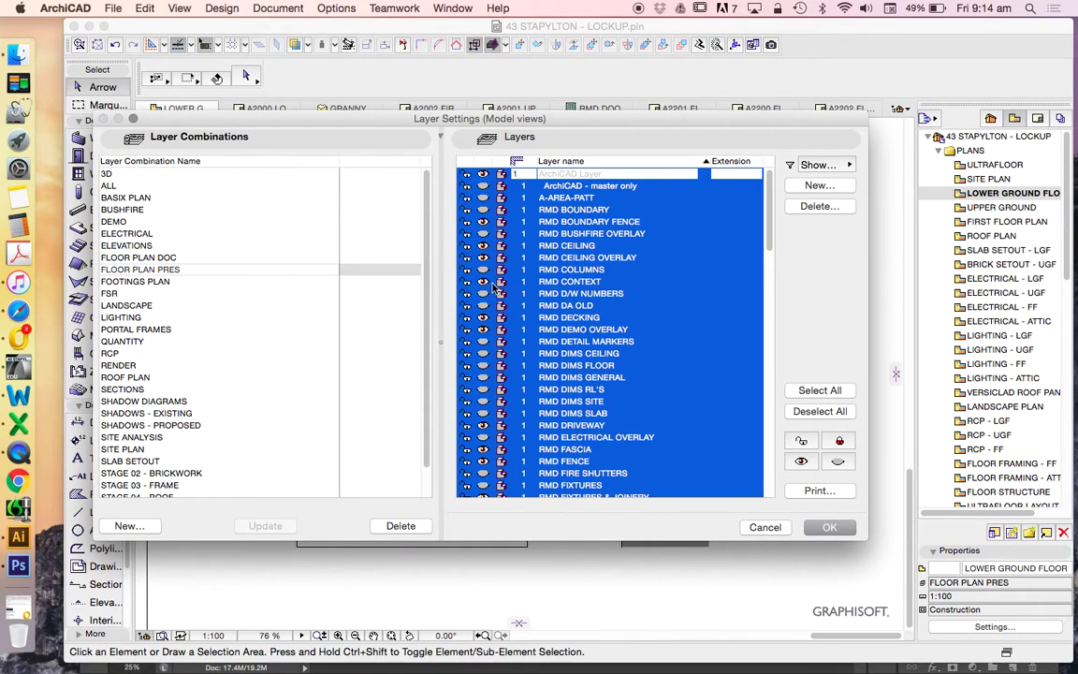
{"action": "left_click", "coordinate": [828, 528]}
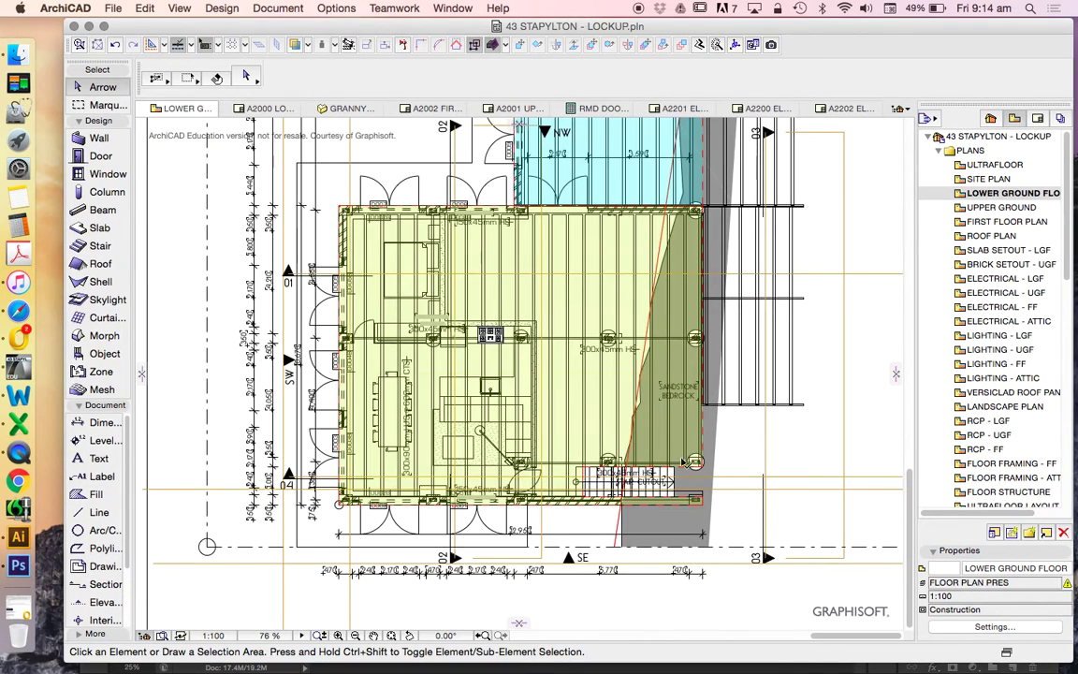
{"action": "scroll", "coordinate": [754, 370], "scroll_direction": "down", "scroll_amount": 4}
{"action": "scroll", "coordinate": [749, 368], "scroll_direction": "up", "scroll_amount": 3}
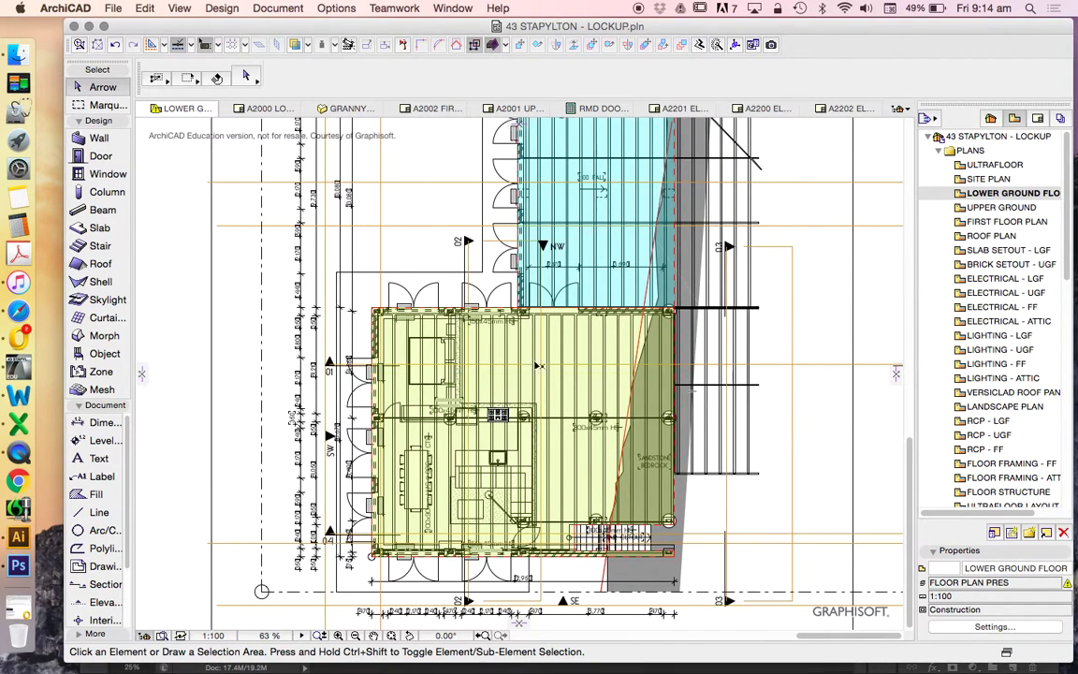
{"action": "right_click", "coordinate": [995, 194]}
Step: Set the LOWER GROUND FLOOR view's Layer Combination to FLOOR PLAN DOC
{"action": "left_click", "coordinate": [925, 425]}
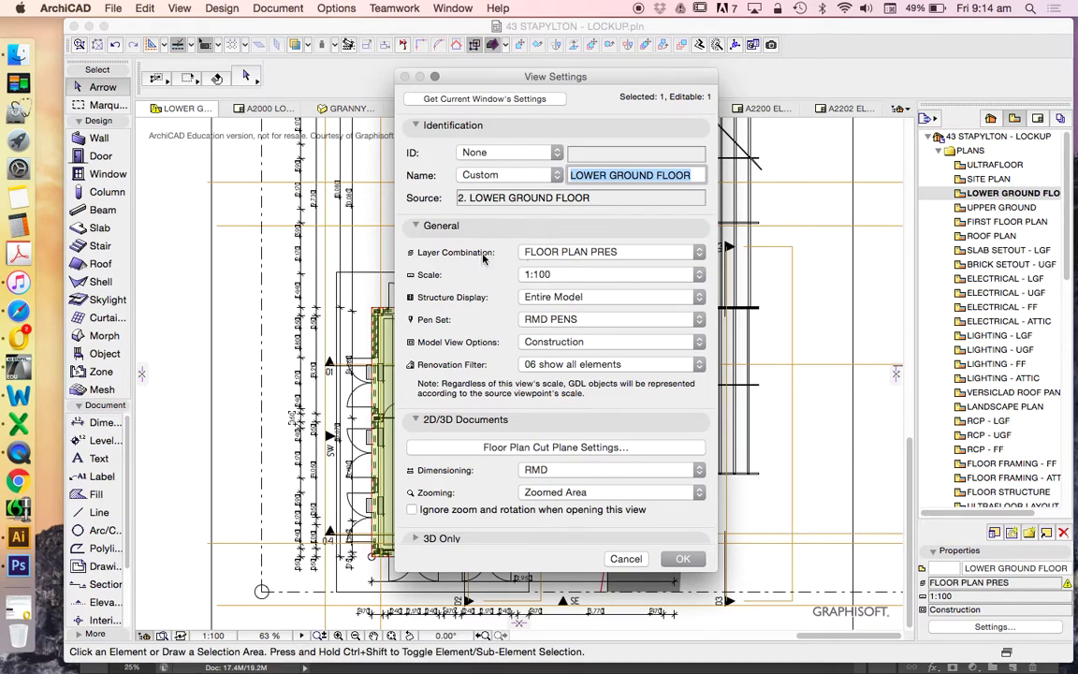
{"action": "left_click", "coordinate": [550, 250]}
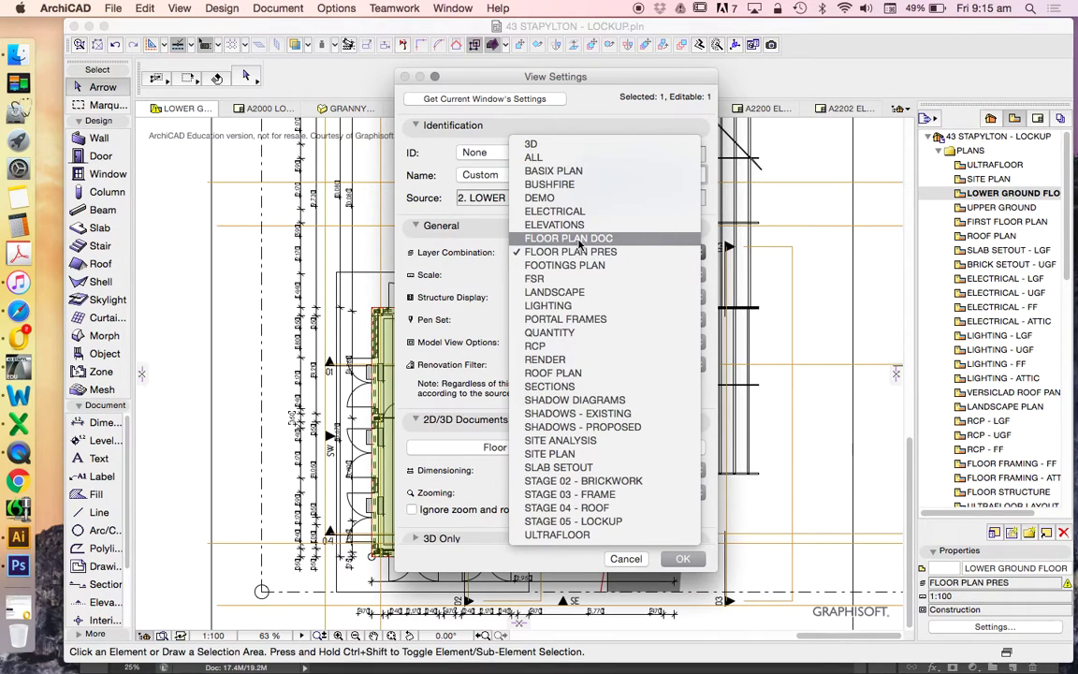
{"action": "left_click", "coordinate": [568, 238]}
{"action": "left_click", "coordinate": [683, 559]}
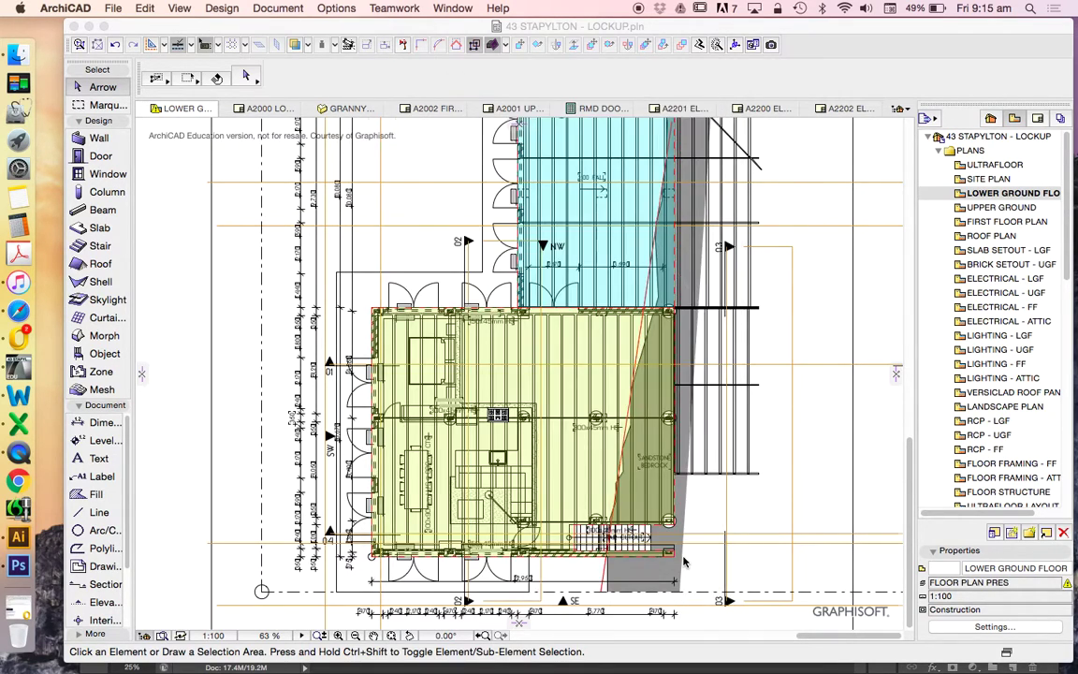
Step: Select the section 01 marker on the plan, then deselect it
{"action": "scroll", "coordinate": [384, 400], "scroll_direction": "up", "scroll_amount": 3}
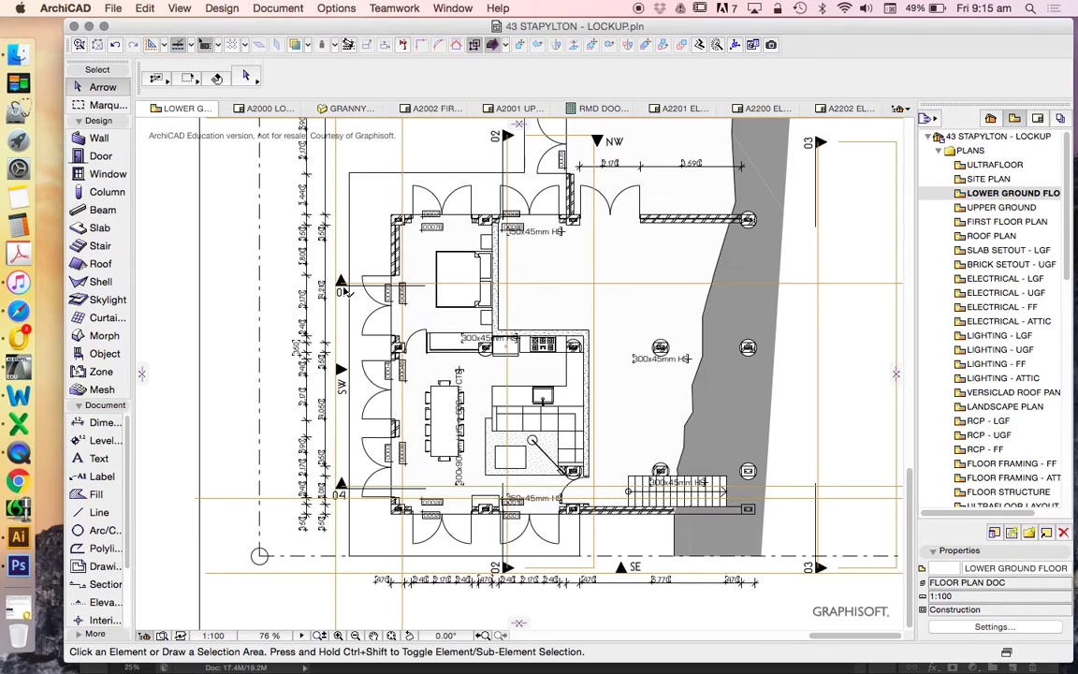
{"action": "left_click", "coordinate": [365, 271]}
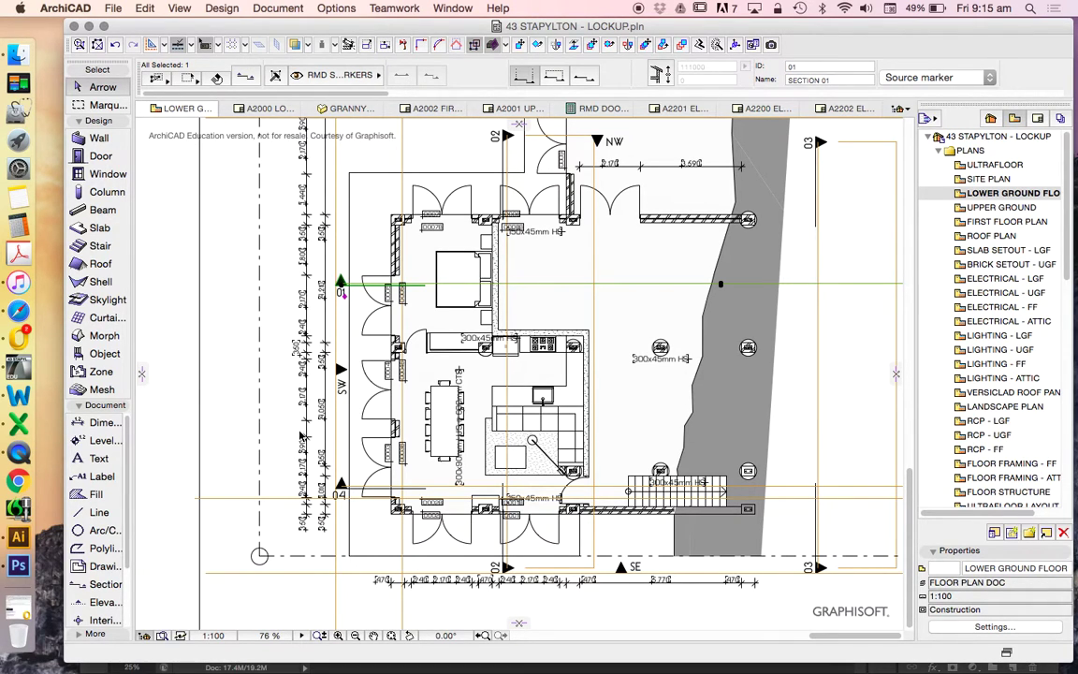
{"action": "scroll", "coordinate": [472, 423], "scroll_direction": "up", "scroll_amount": 4}
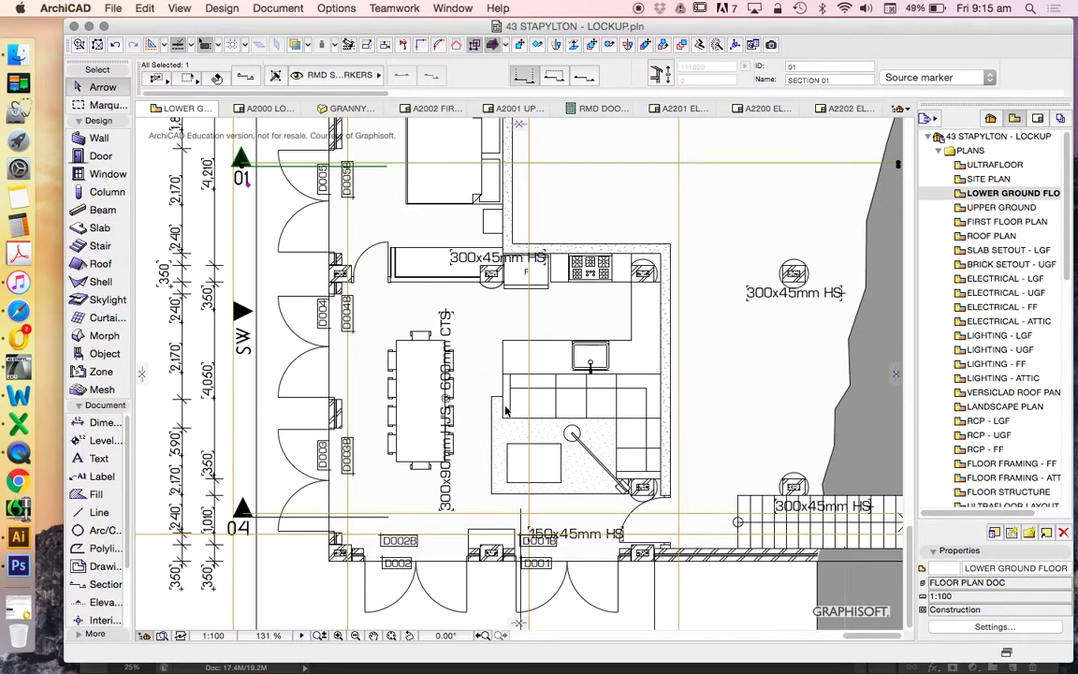
{"action": "scroll", "coordinate": [505, 409], "scroll_direction": "down", "scroll_amount": 4}
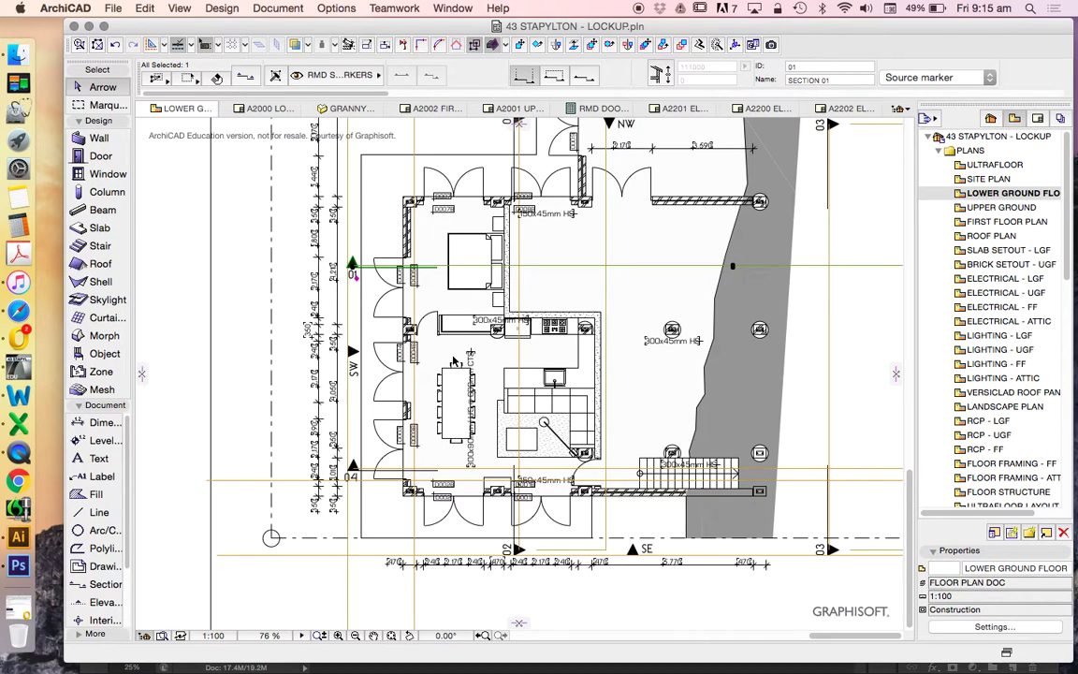
{"action": "left_click", "coordinate": [230, 300]}
{"action": "key", "text": "super+l"}
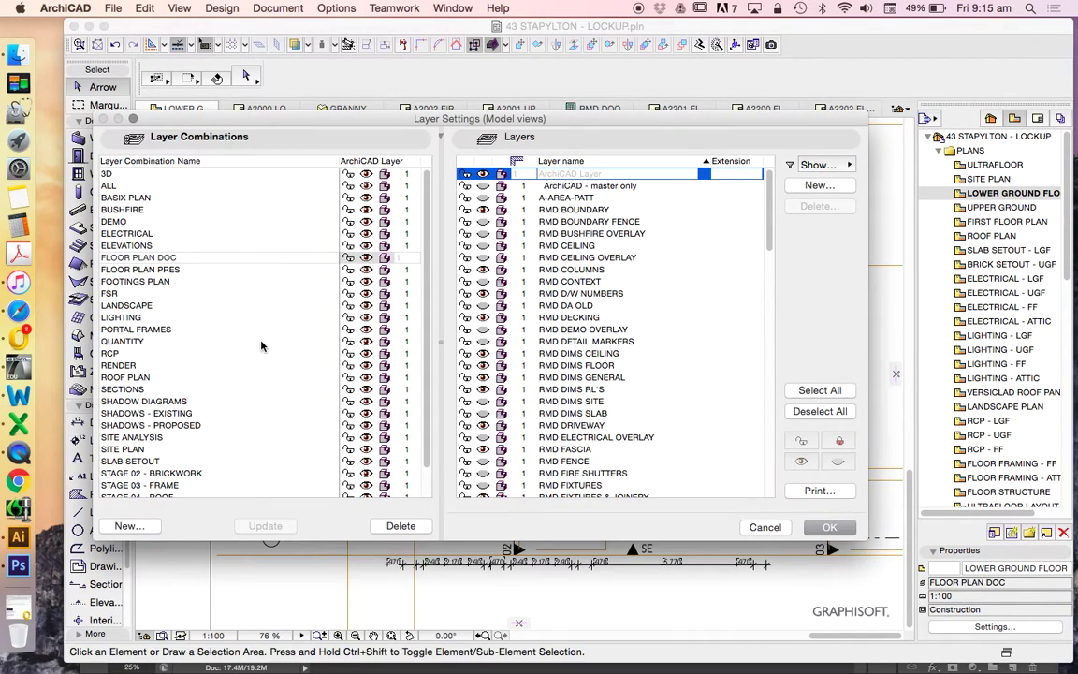
Step: Reopen Layer Settings (Model Views) and apply the FLOOR PLAN PRES layer combination
{"action": "key", "text": "Escape"}
{"action": "left_click", "coordinate": [336, 7]}
{"action": "mouse_move", "coordinate": [381, 28]}
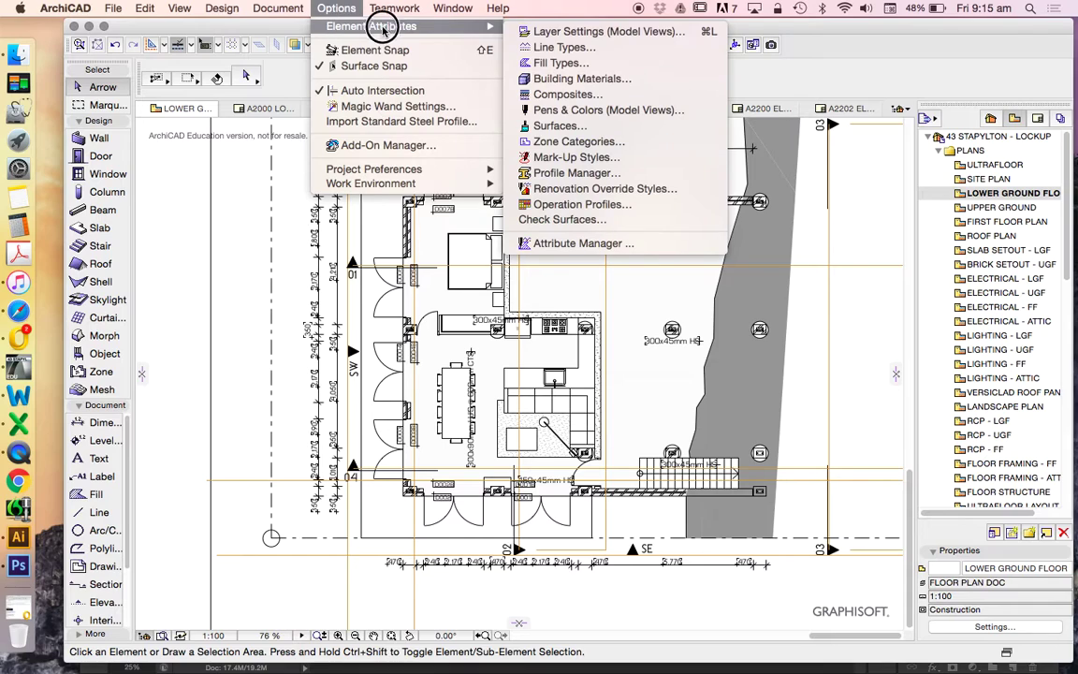
{"action": "left_click", "coordinate": [588, 30]}
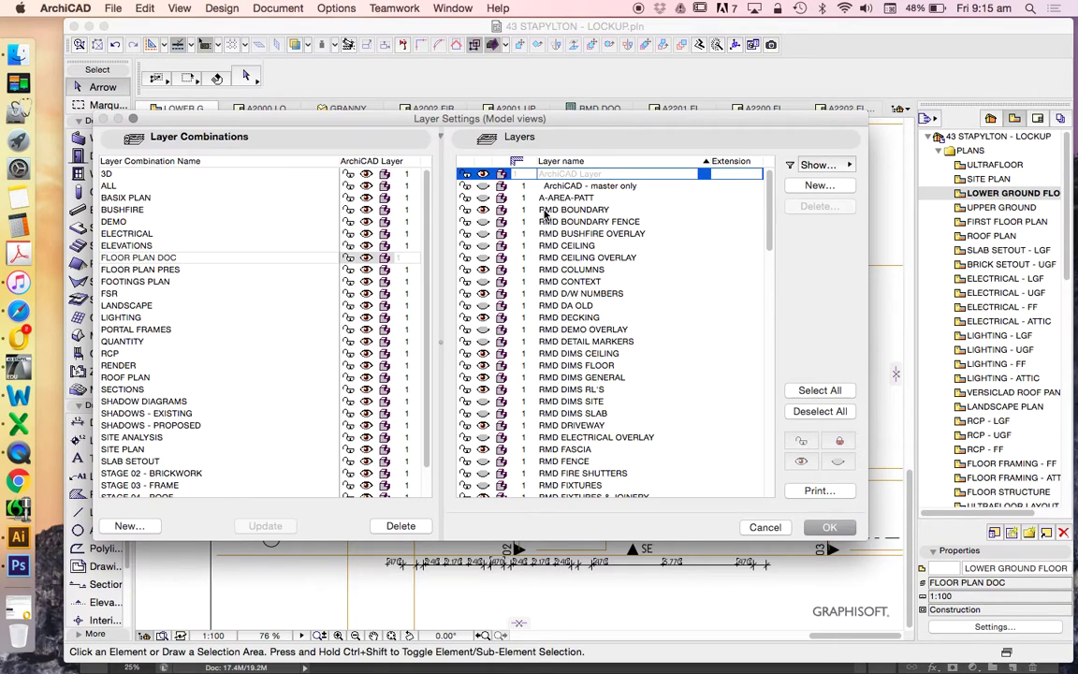
{"action": "scroll", "coordinate": [599, 281], "scroll_direction": "down", "scroll_amount": 5}
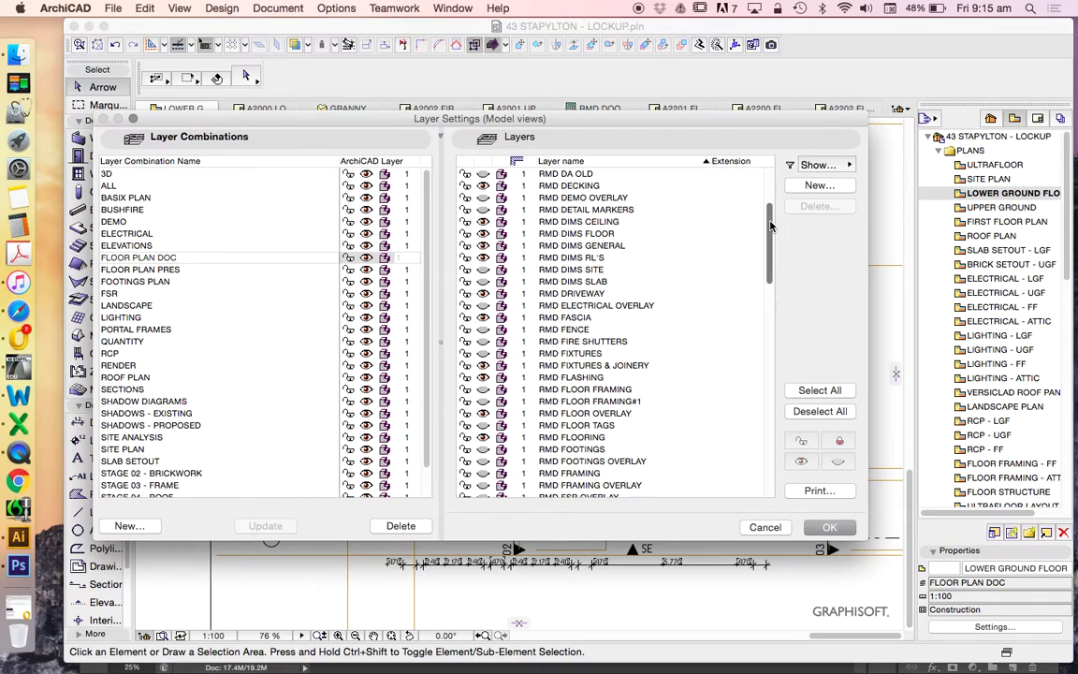
{"action": "left_click", "coordinate": [153, 270]}
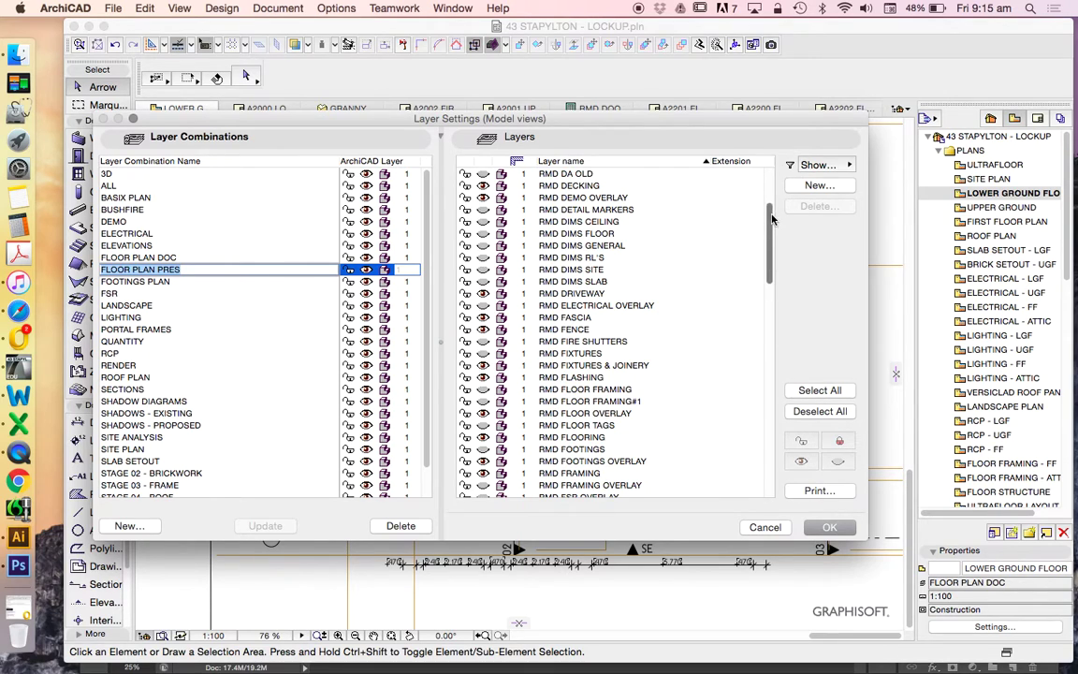
{"action": "left_click", "coordinate": [760, 318]}
{"action": "left_click", "coordinate": [751, 368]}
{"action": "scroll", "coordinate": [744, 421], "scroll_direction": "up", "scroll_amount": 10}
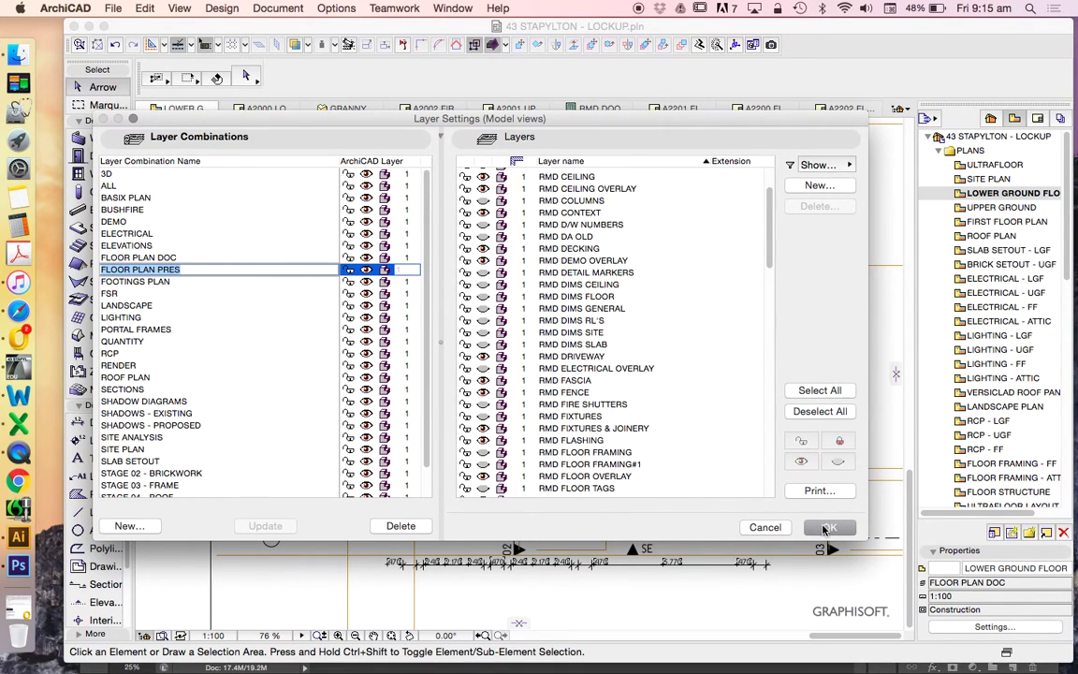
{"action": "left_click", "coordinate": [826, 528]}
Step: Review the cleaned-up plan, compare it with the Photoshop export, then return to ArchiCAD
{"action": "scroll", "coordinate": [713, 556], "scroll_direction": "down", "scroll_amount": 2}
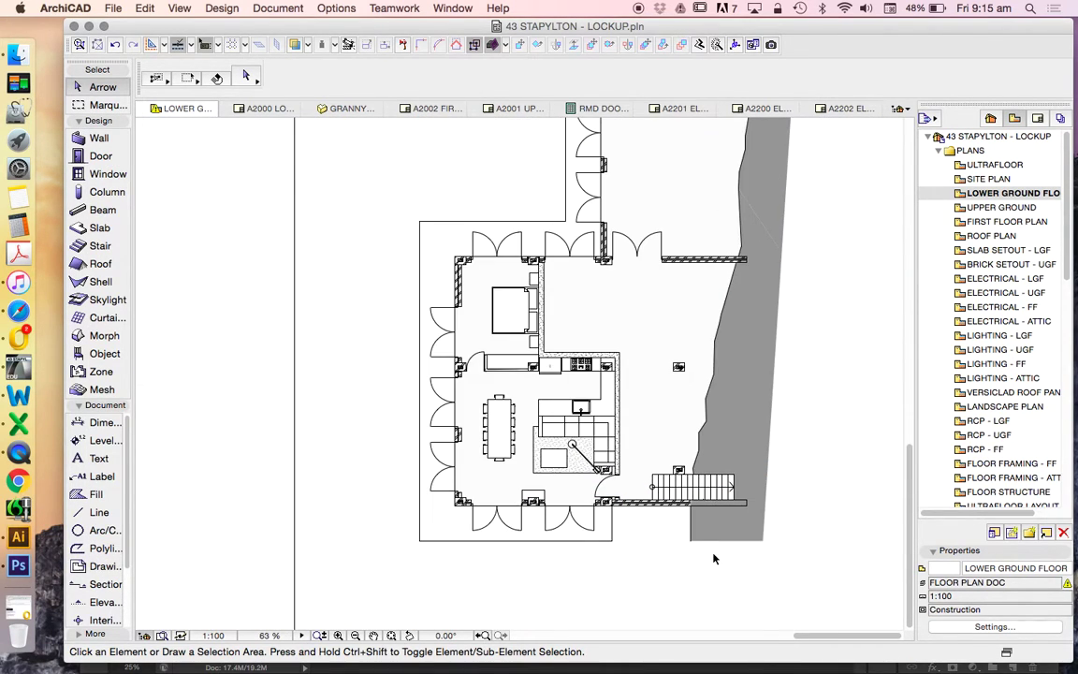
{"action": "scroll", "coordinate": [709, 553], "scroll_direction": "down", "scroll_amount": 3}
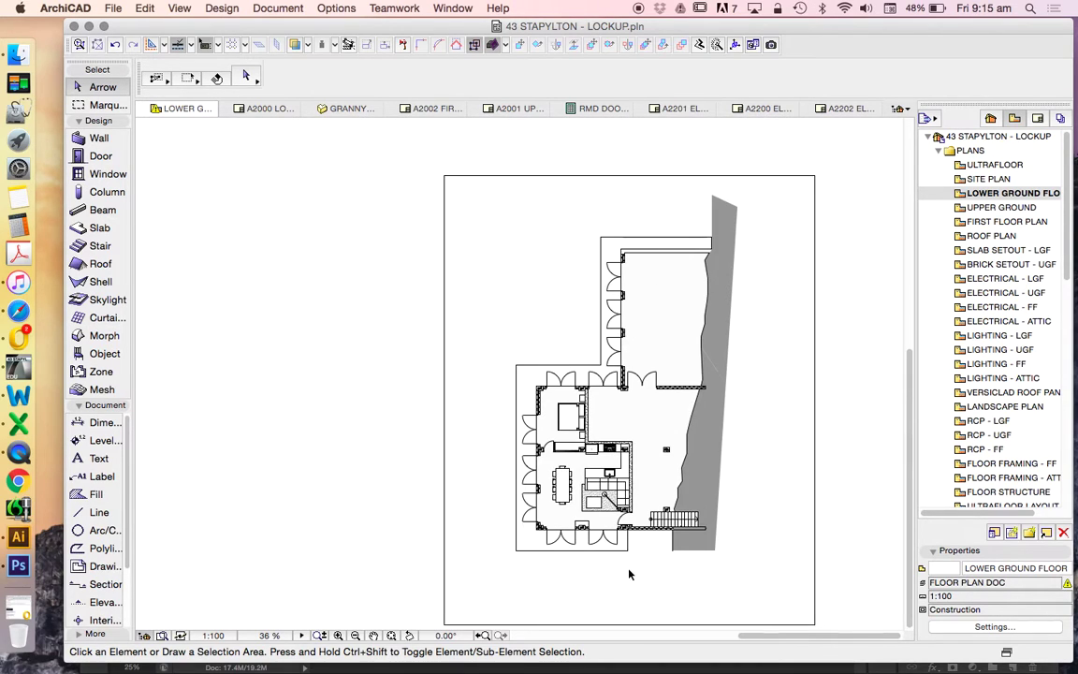
{"action": "scroll", "coordinate": [738, 538], "scroll_direction": "up", "scroll_amount": 2}
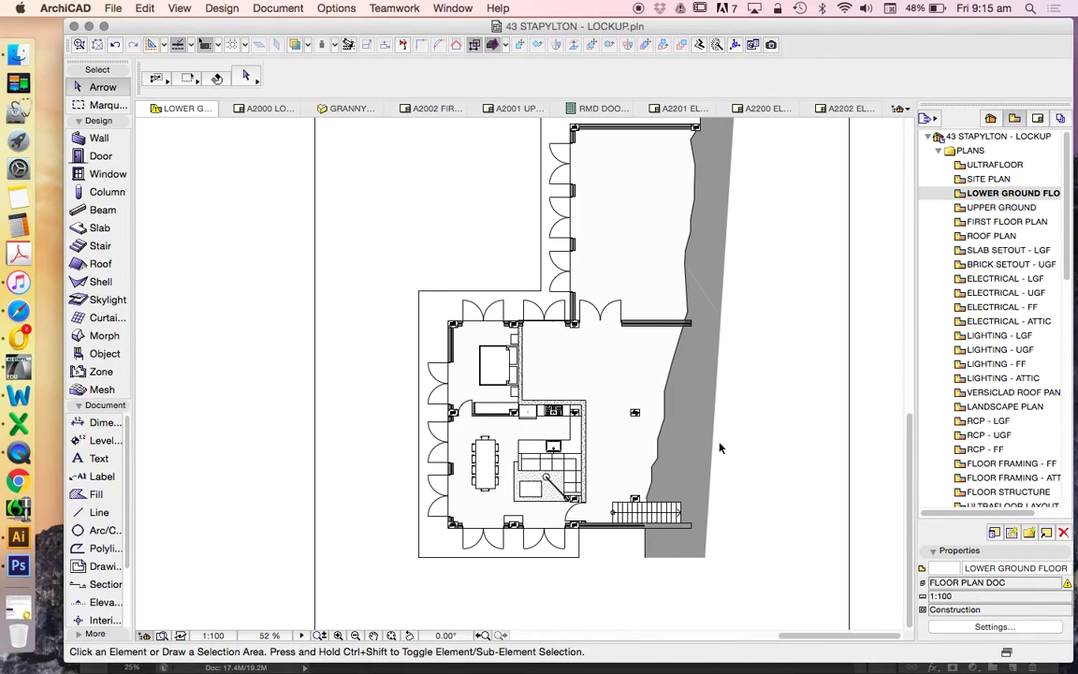
{"action": "left_click", "coordinate": [20, 568]}
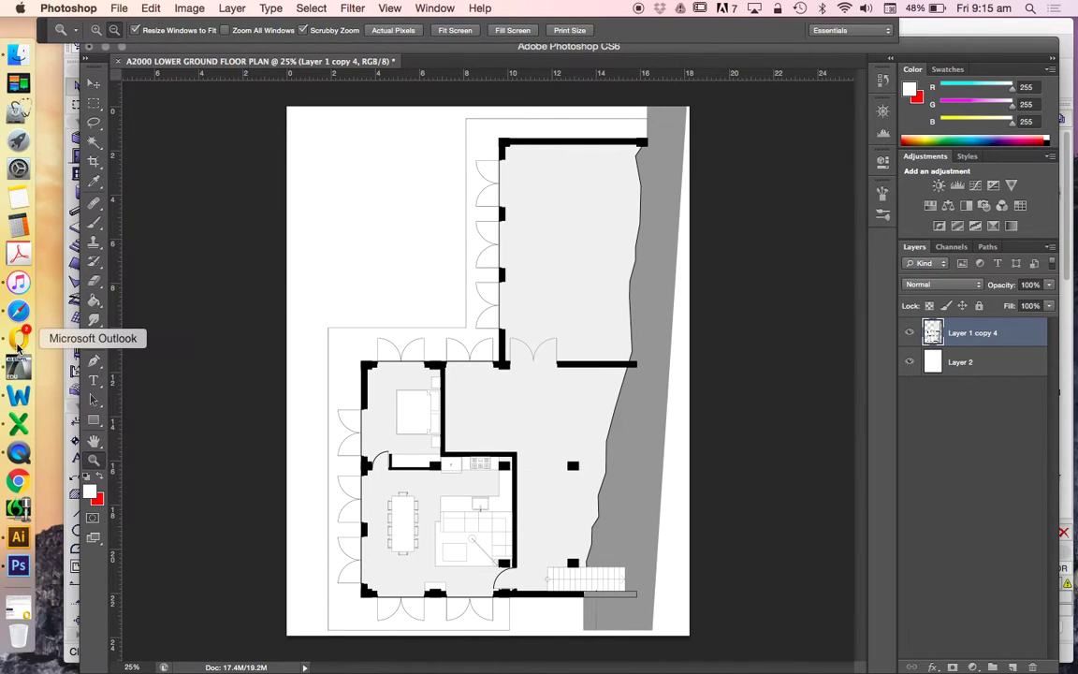
{"action": "left_click", "coordinate": [18, 367]}
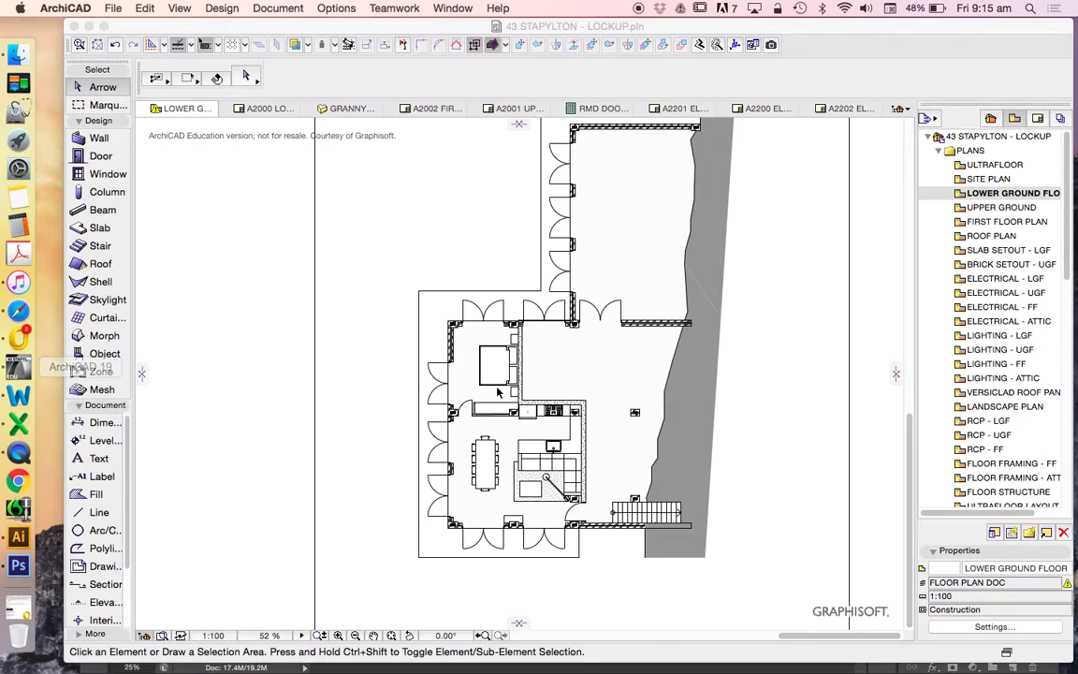
Step: Open the A2000 LOWER GROUND FLOOR layout from the Layout Book, then compare with Photoshop
{"action": "left_click", "coordinate": [1038, 118]}
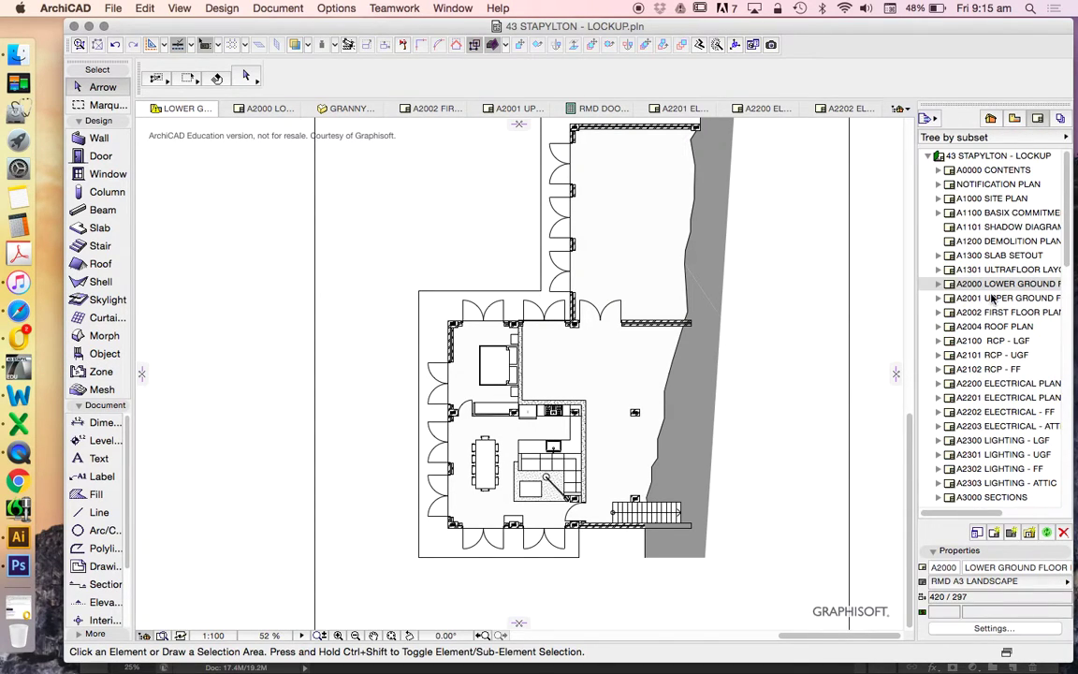
{"action": "double_click", "coordinate": [994, 286]}
{"action": "scroll", "coordinate": [802, 424], "scroll_direction": "down", "scroll_amount": 5}
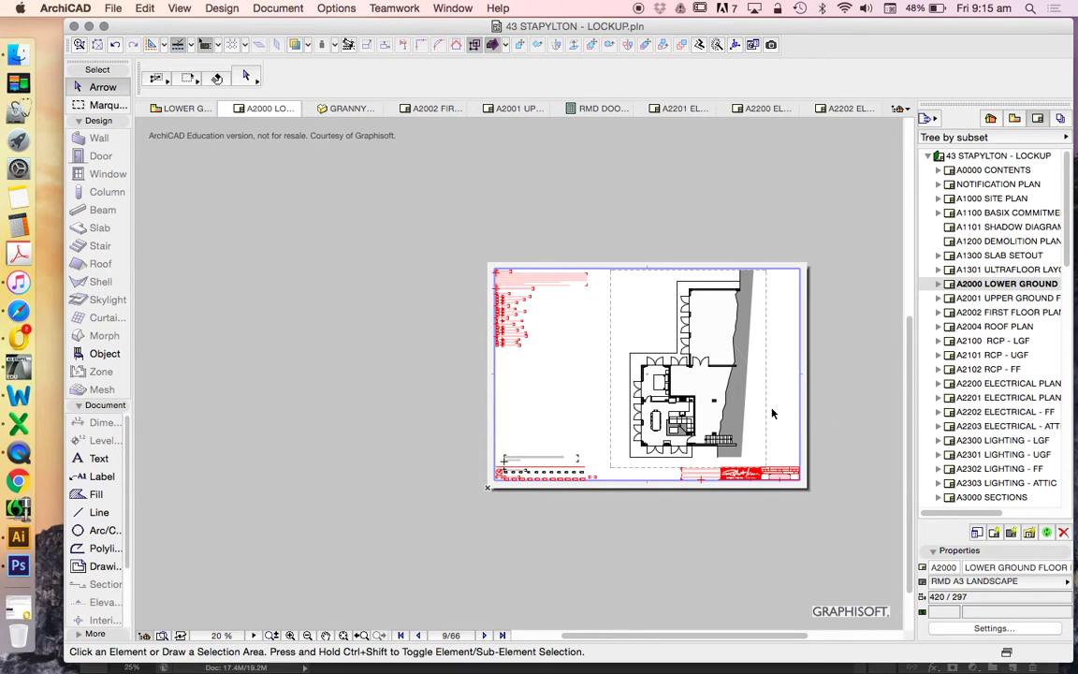
{"action": "scroll", "coordinate": [773, 412], "scroll_direction": "up", "scroll_amount": 3}
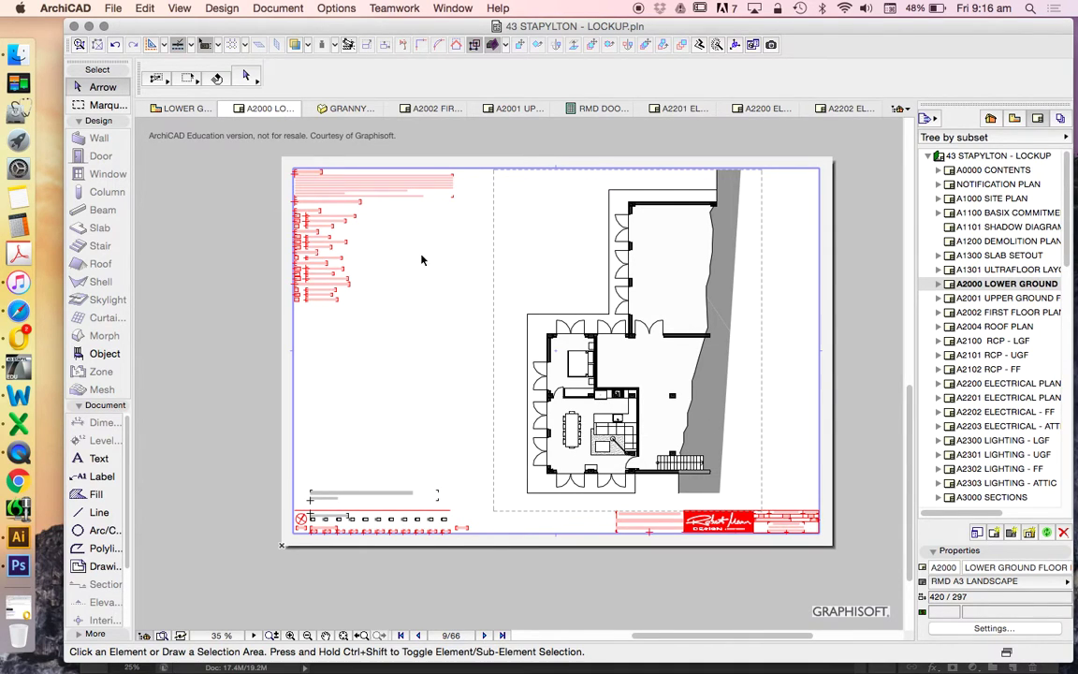
{"action": "left_click", "coordinate": [19, 566]}
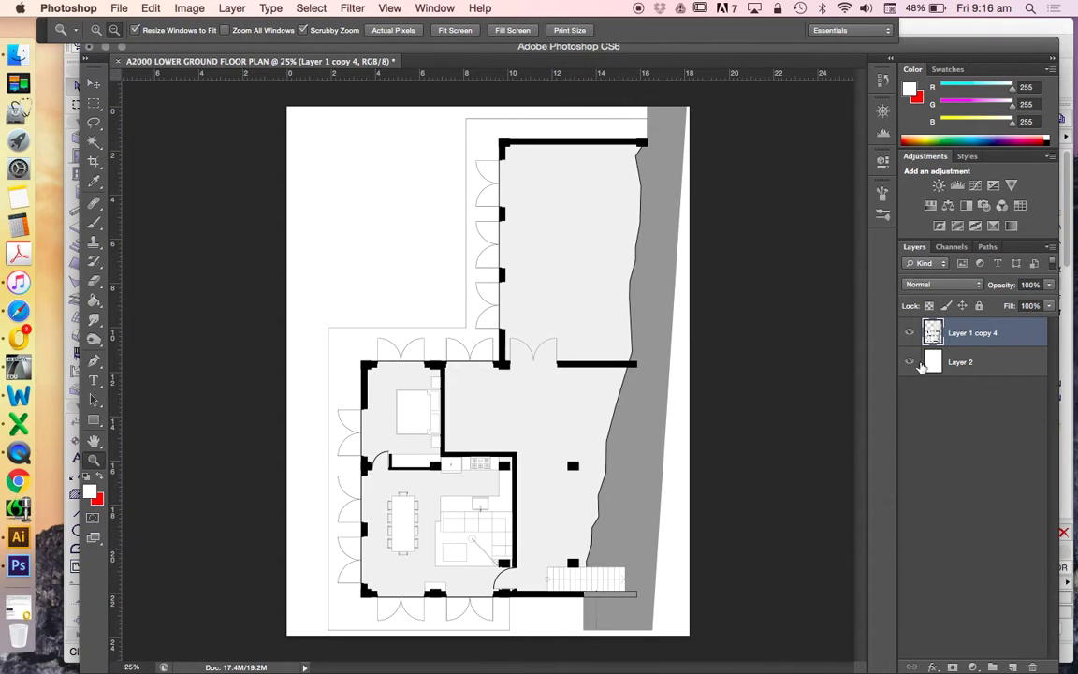
{"action": "left_click", "coordinate": [911, 363]}
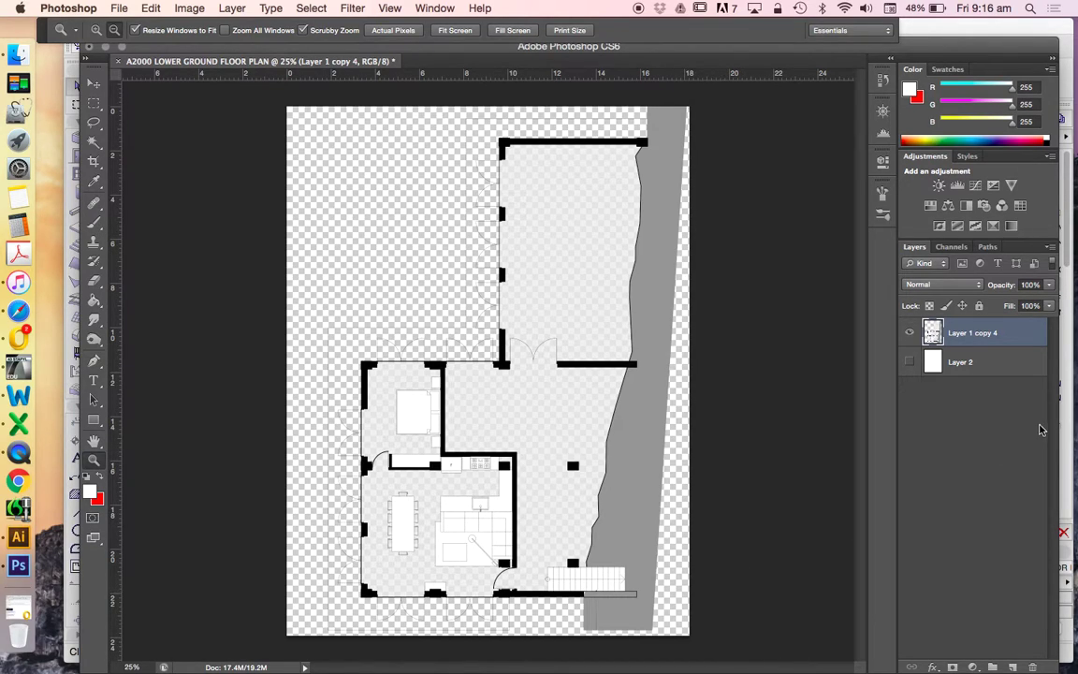
{"action": "left_click", "coordinate": [910, 364]}
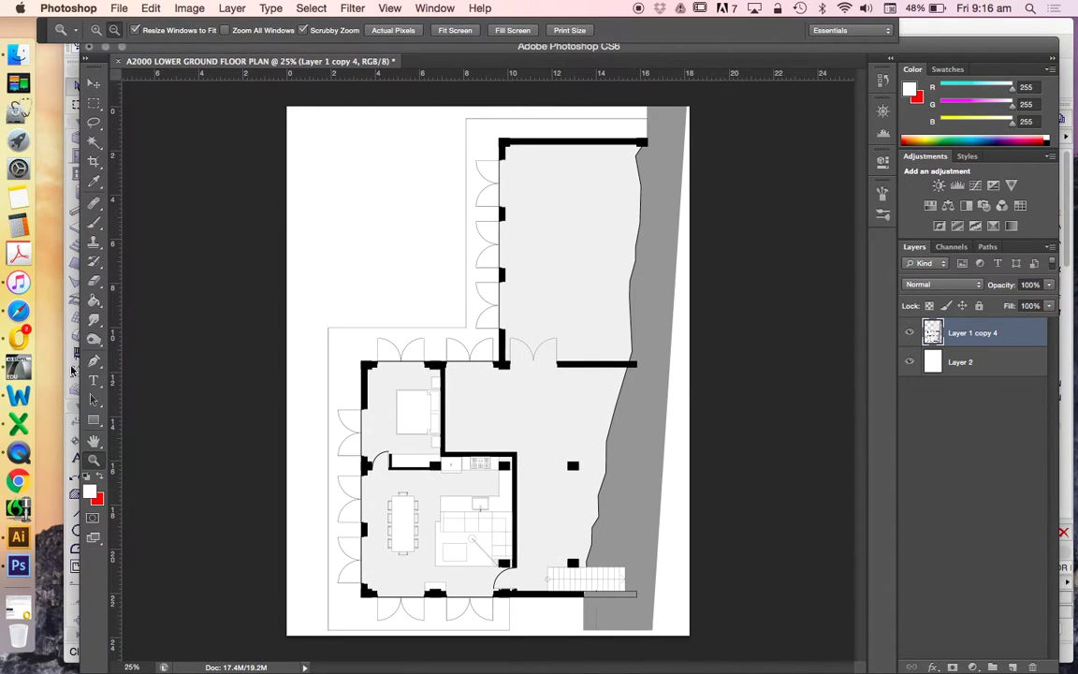
{"action": "left_click", "coordinate": [97, 30]}
{"action": "left_click", "coordinate": [496, 520]}
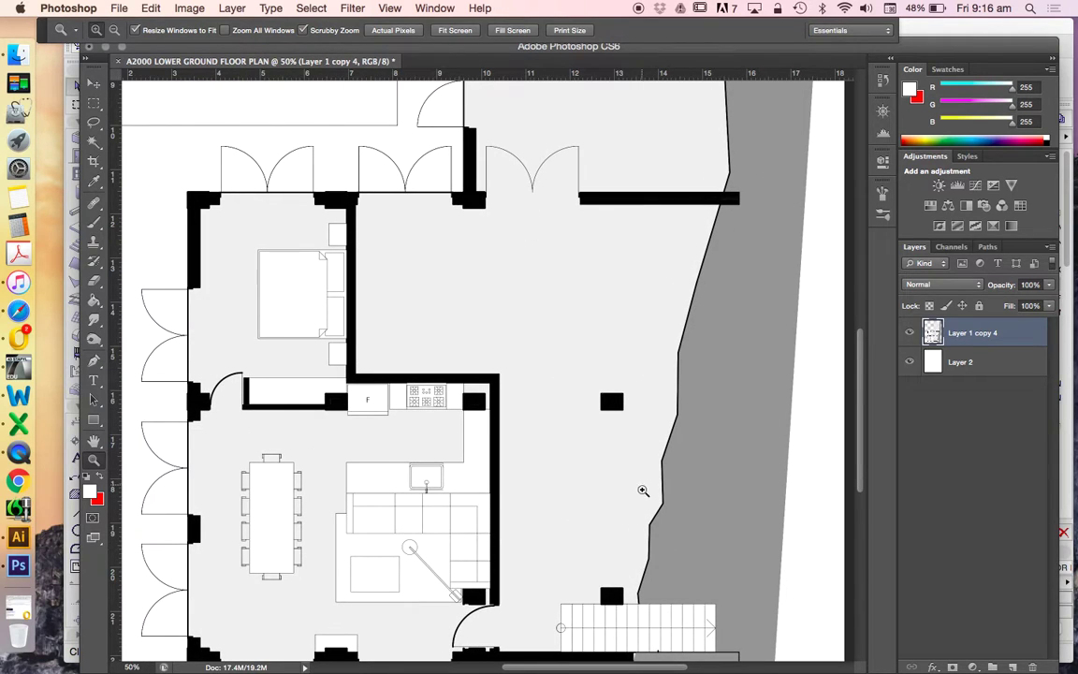
{"action": "scroll", "coordinate": [610, 406], "scroll_direction": "down", "scroll_amount": 3}
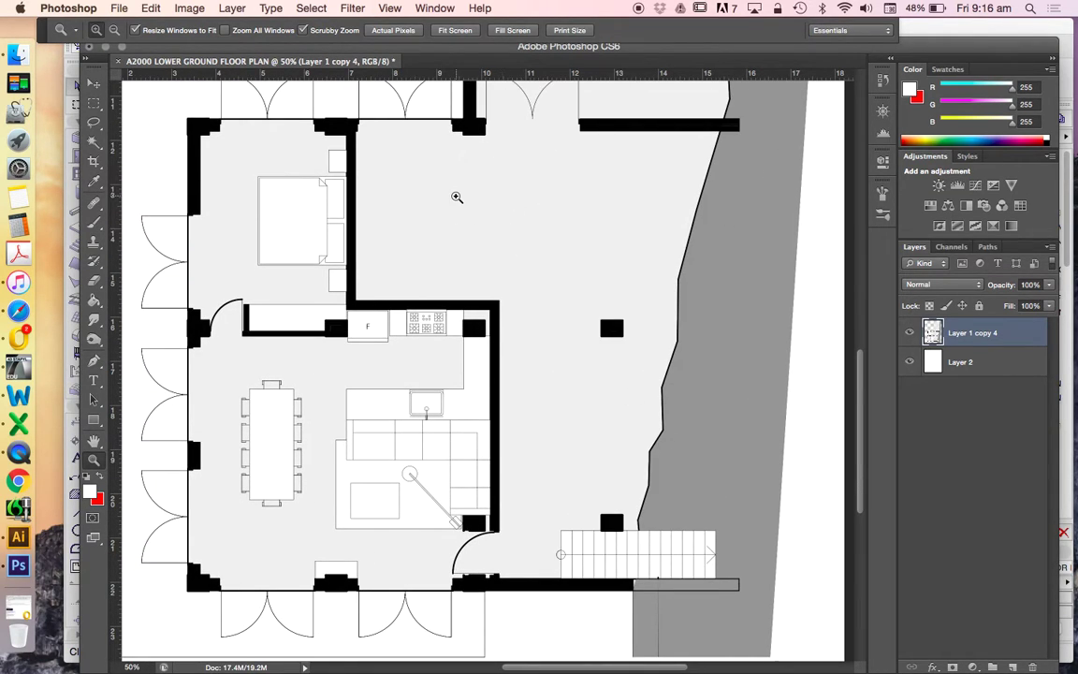
{"action": "scroll", "coordinate": [460, 216], "scroll_direction": "up", "scroll_amount": 3}
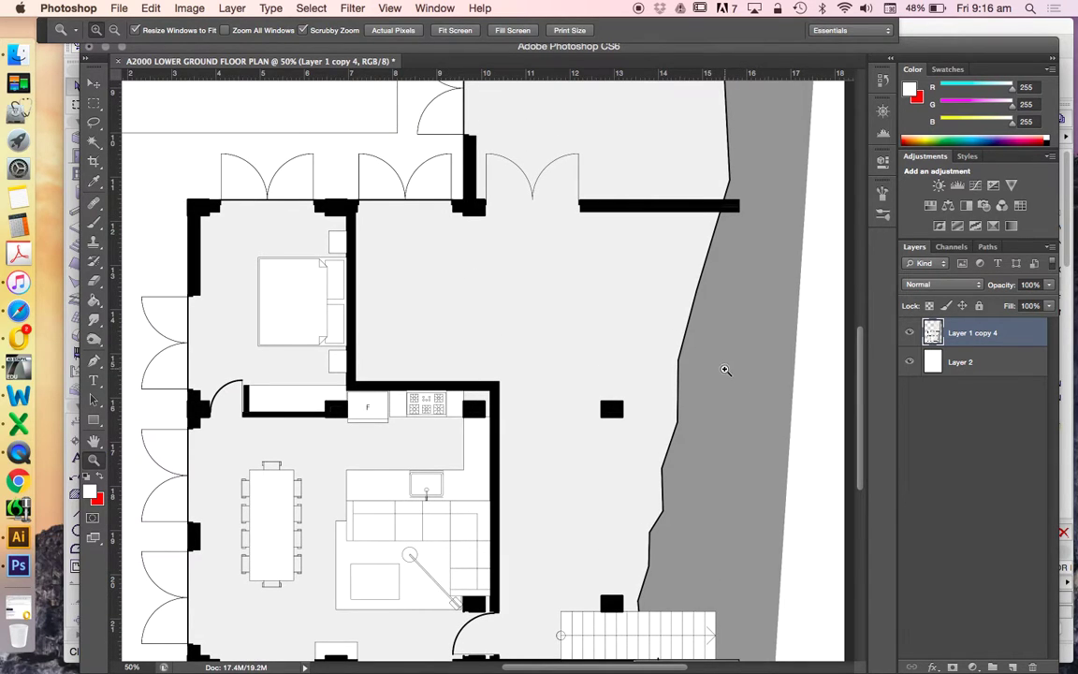
{"action": "scroll", "coordinate": [725, 375], "scroll_direction": "up", "scroll_amount": 9}
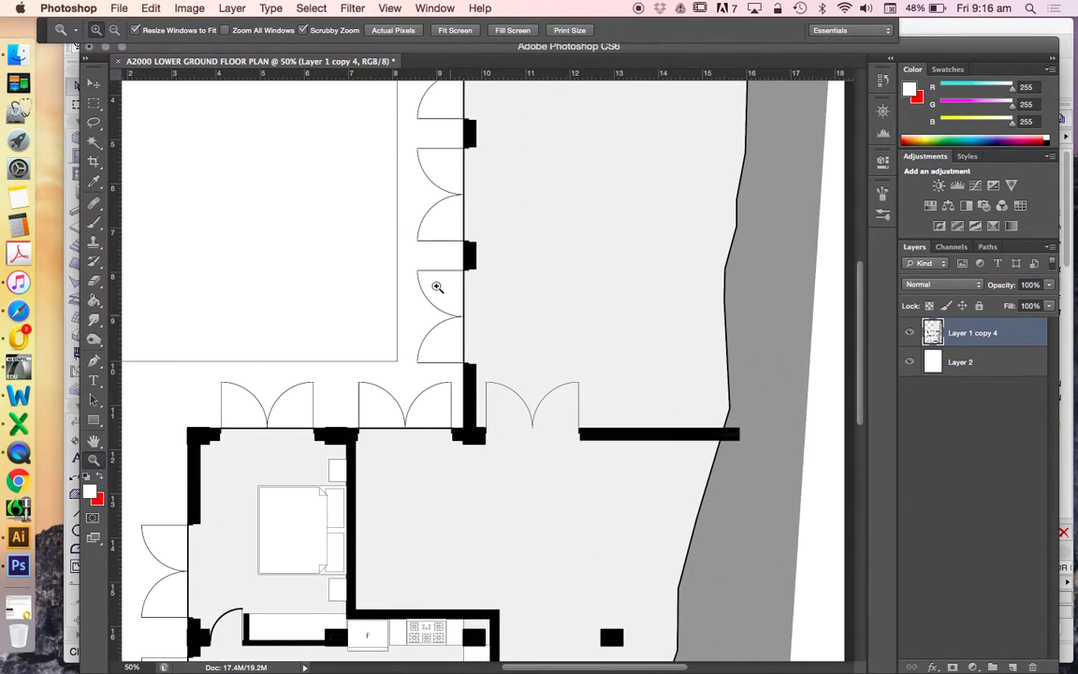
{"action": "scroll", "coordinate": [552, 361], "scroll_direction": "down", "scroll_amount": 8}
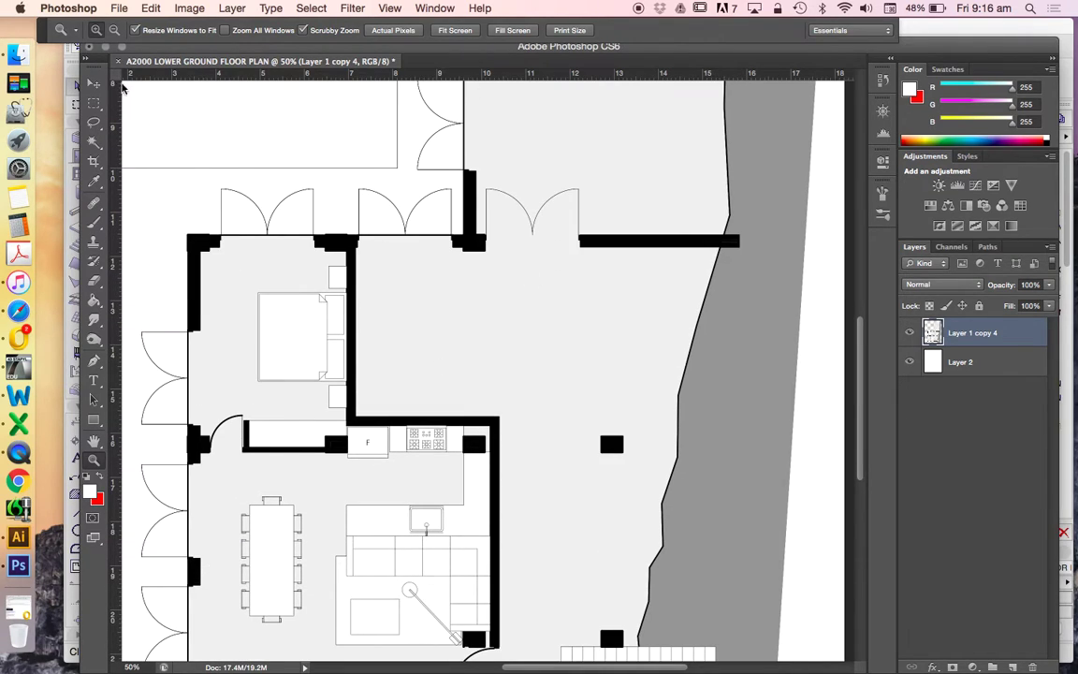
{"action": "left_click", "coordinate": [410, 294], "text": "alt"}
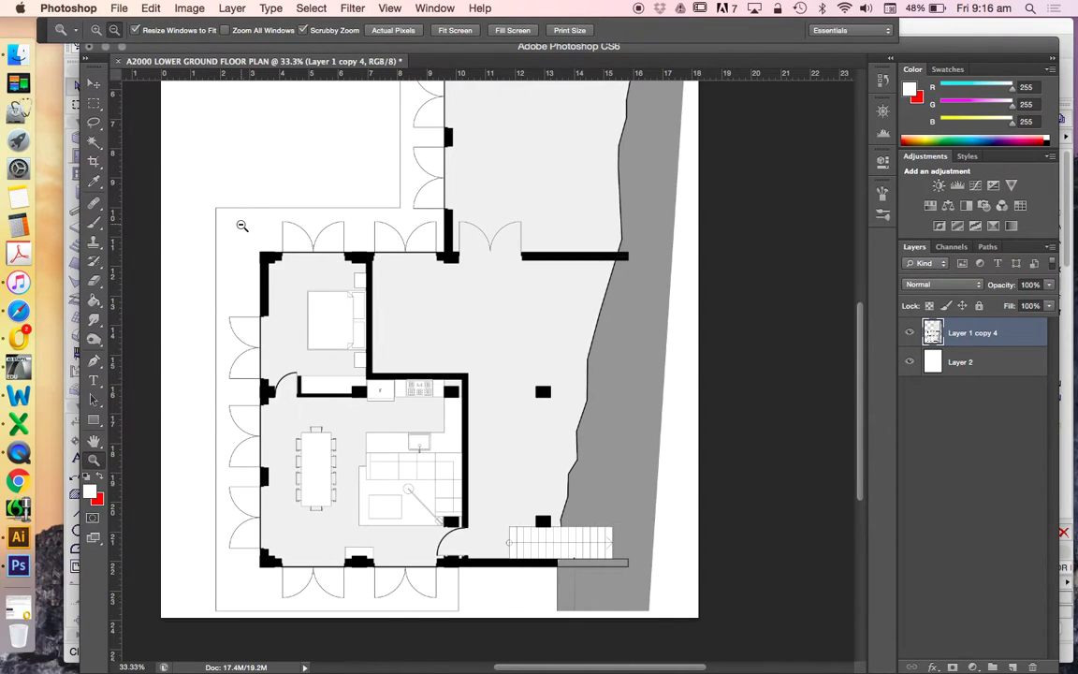
{"action": "scroll", "coordinate": [253, 412], "scroll_direction": "up", "scroll_amount": 5}
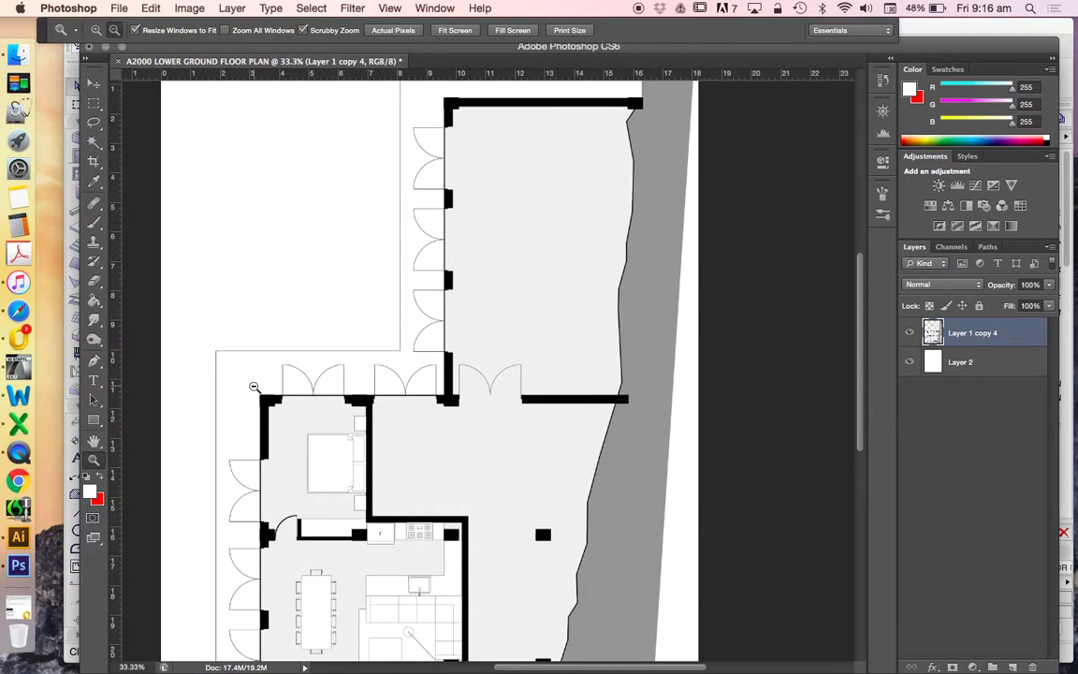
{"action": "scroll", "coordinate": [252, 387], "scroll_direction": "up", "scroll_amount": 1}
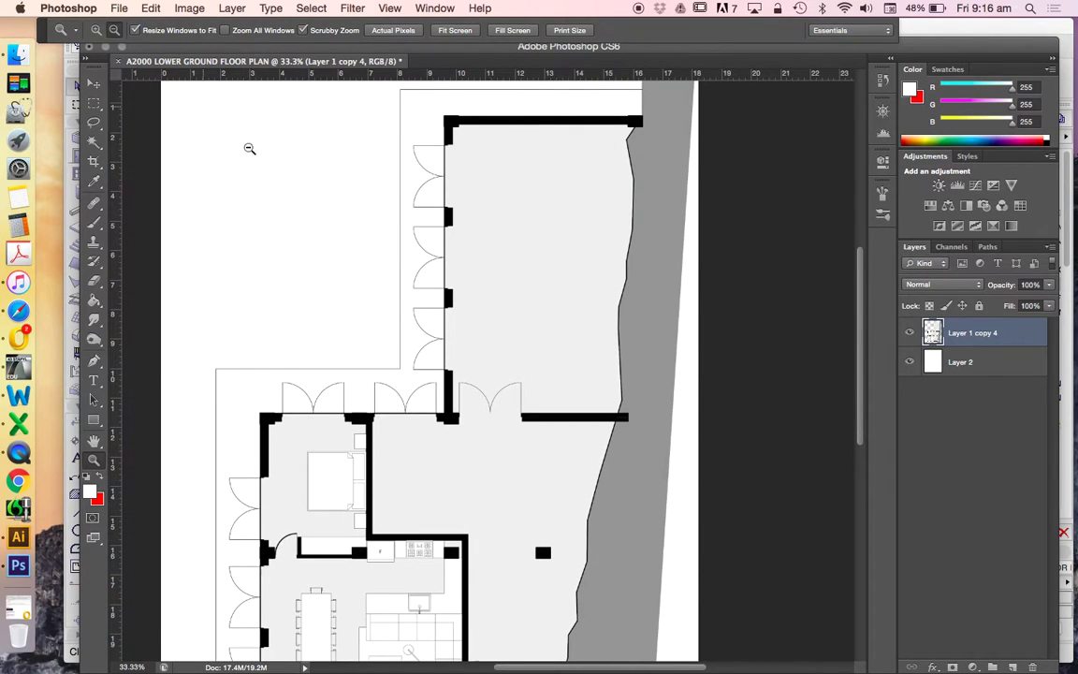
Step: Back in ArchiCAD, select the placed drawing and open the GRANNY FLAT - TOP 3D view
{"action": "left_click", "coordinate": [15, 369]}
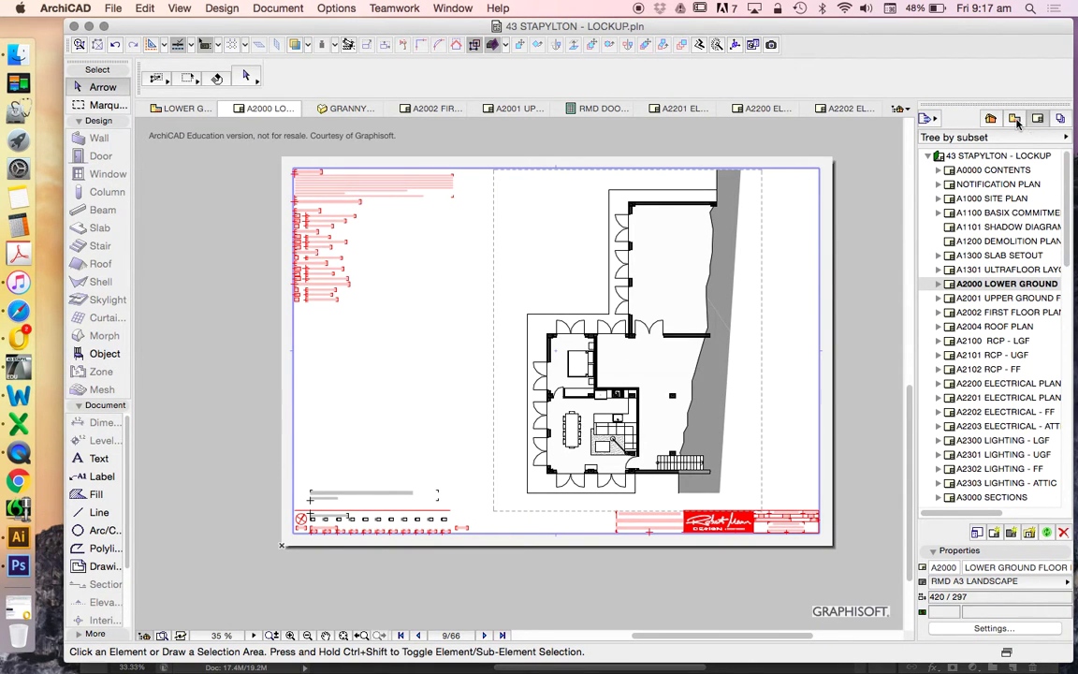
{"action": "left_click", "coordinate": [765, 198]}
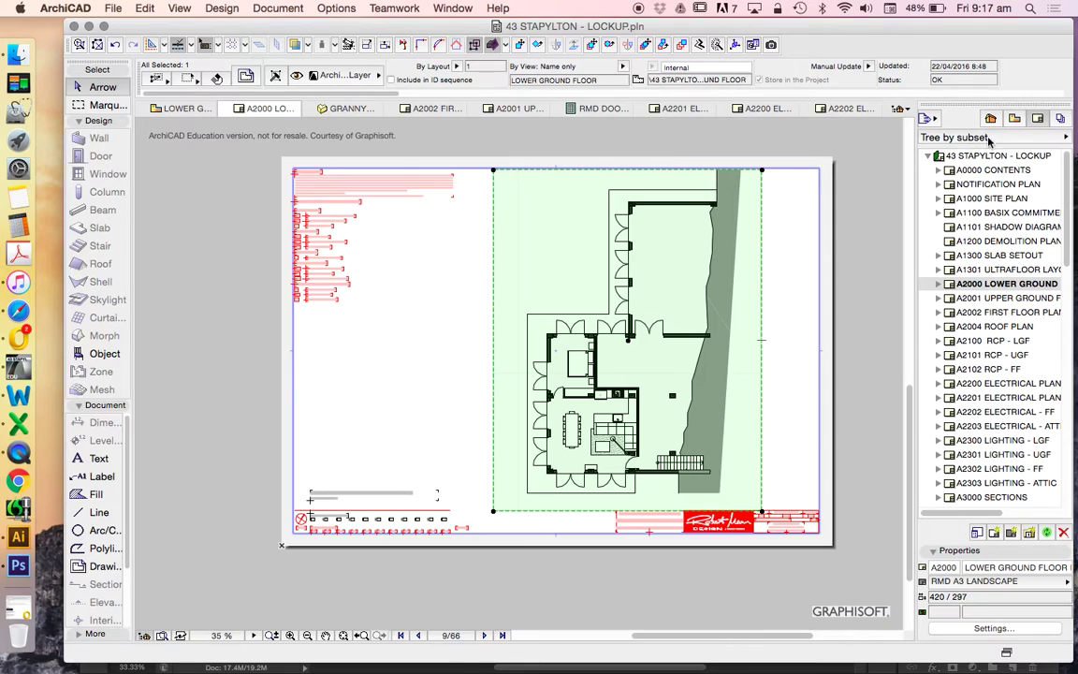
{"action": "left_click", "coordinate": [1014, 118]}
{"action": "scroll", "coordinate": [1020, 281], "scroll_direction": "down", "scroll_amount": 5}
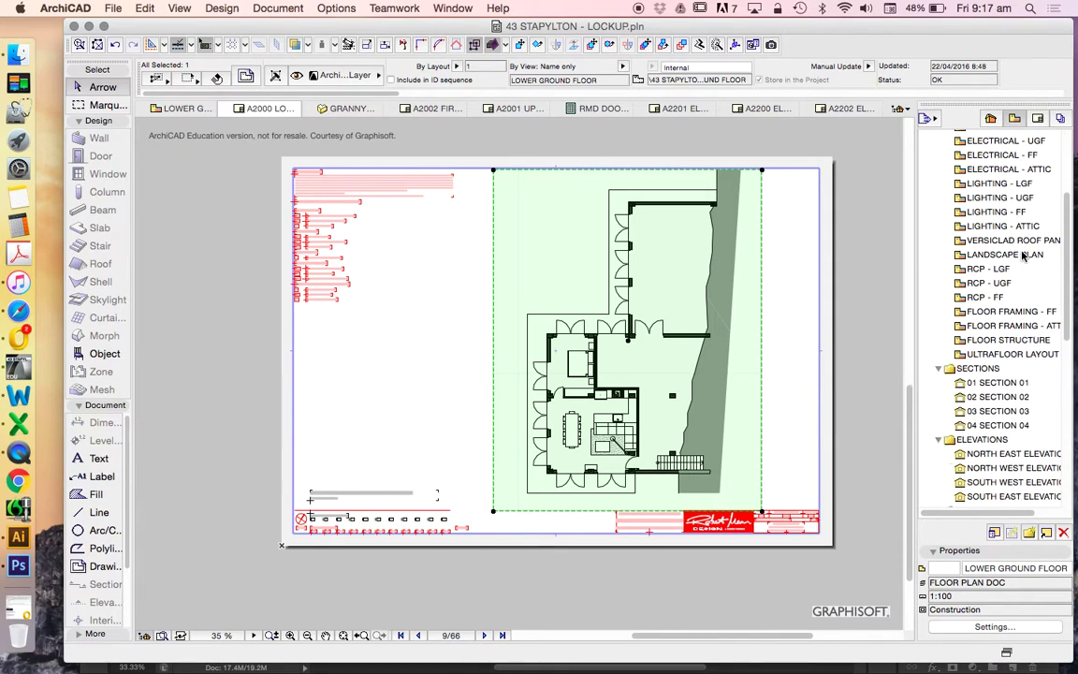
{"action": "scroll", "coordinate": [1023, 254], "scroll_direction": "down", "scroll_amount": 10}
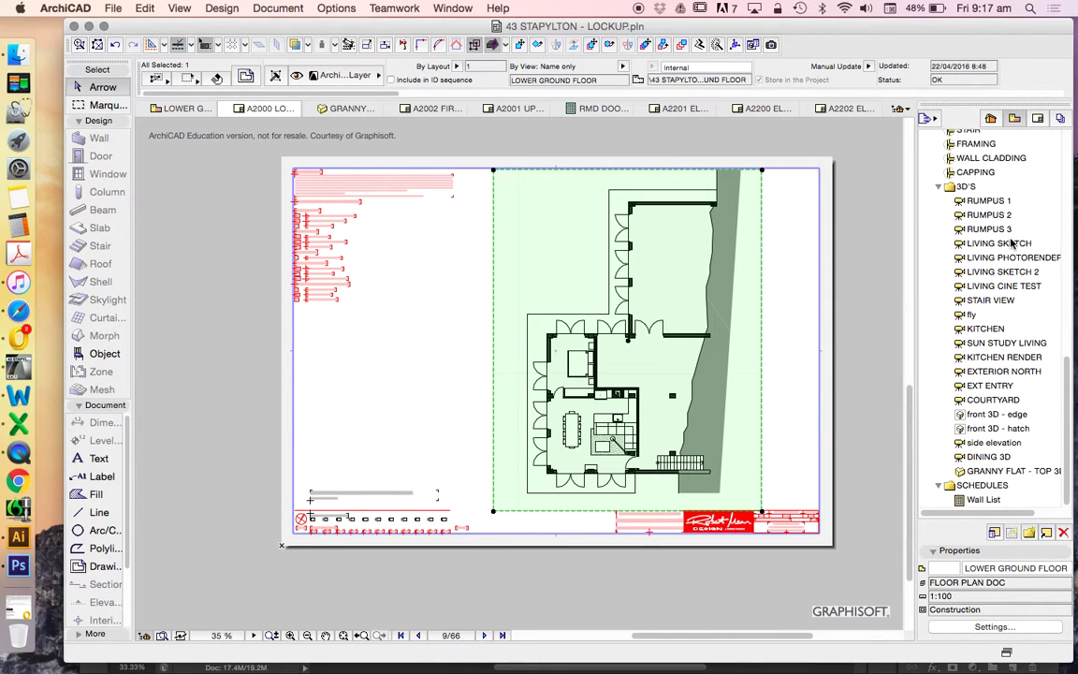
{"action": "double_click", "coordinate": [989, 472]}
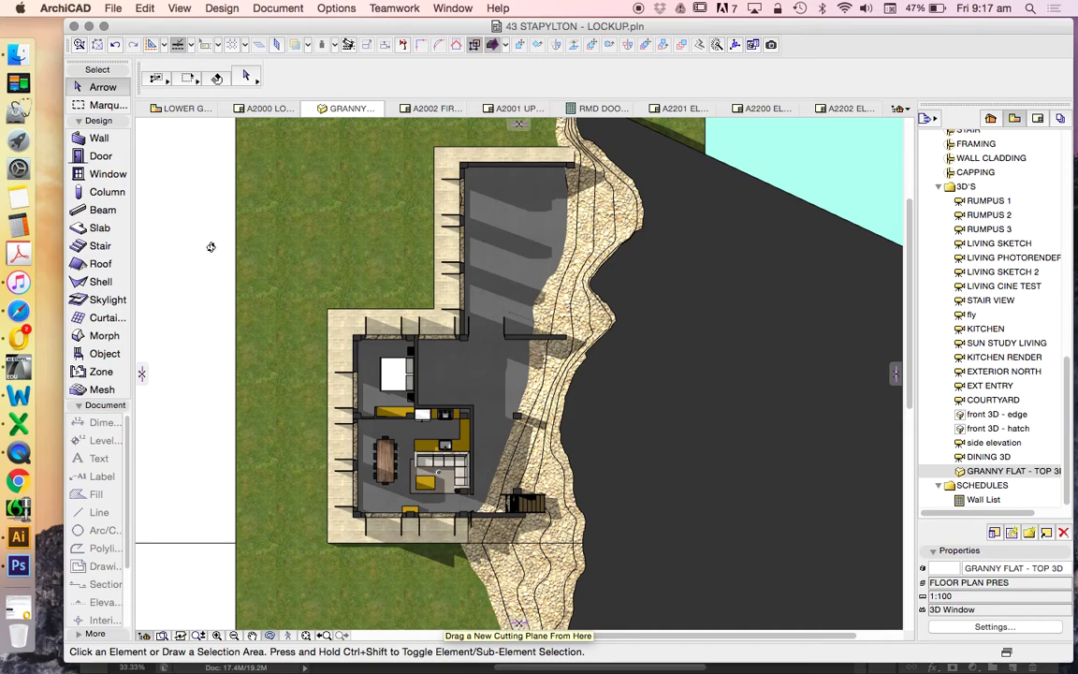
Step: Set the 3D Projection Settings to the Top view preset (270° azimuth) and confirm
{"action": "left_click", "coordinate": [178, 9]}
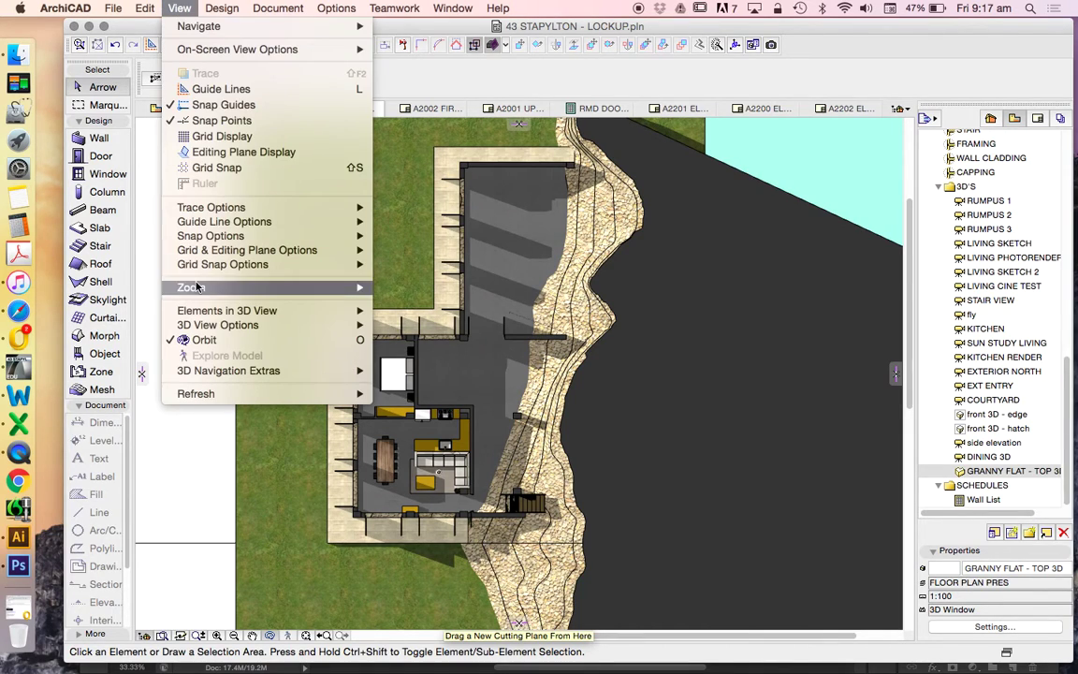
{"action": "mouse_move", "coordinate": [214, 327]}
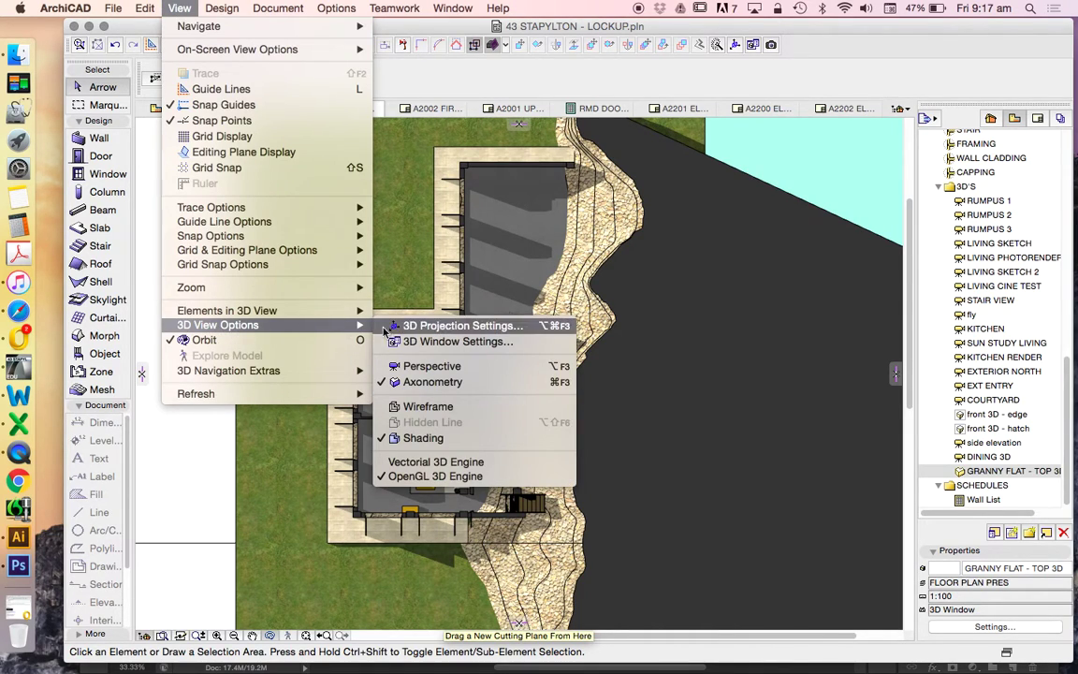
{"action": "left_click", "coordinate": [486, 326]}
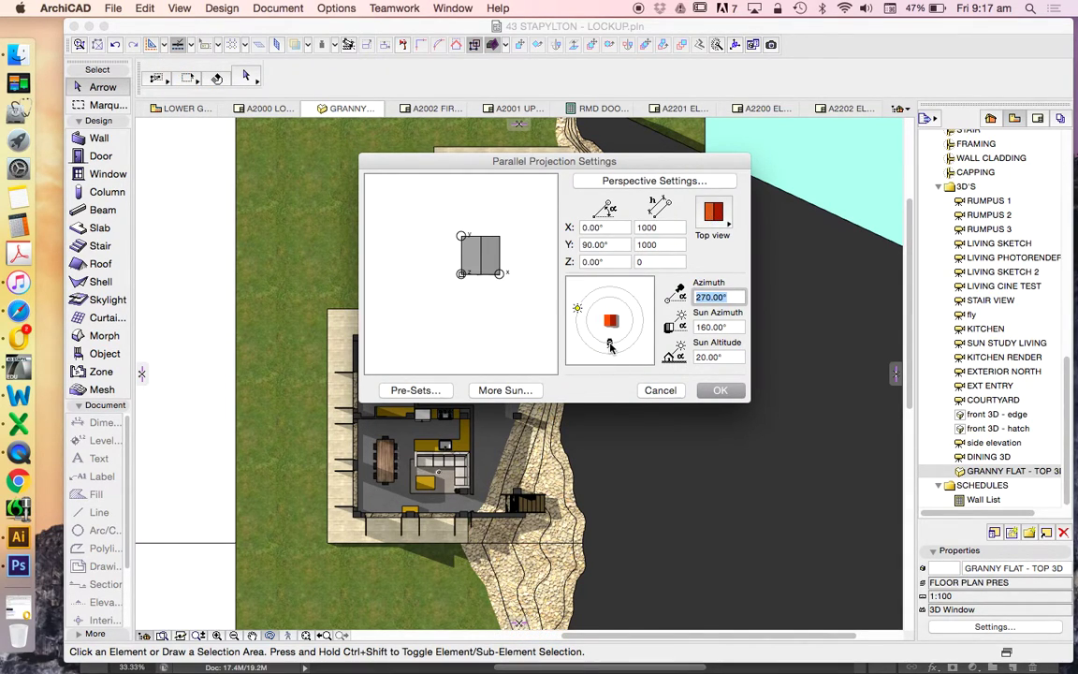
{"action": "left_click", "coordinate": [714, 214]}
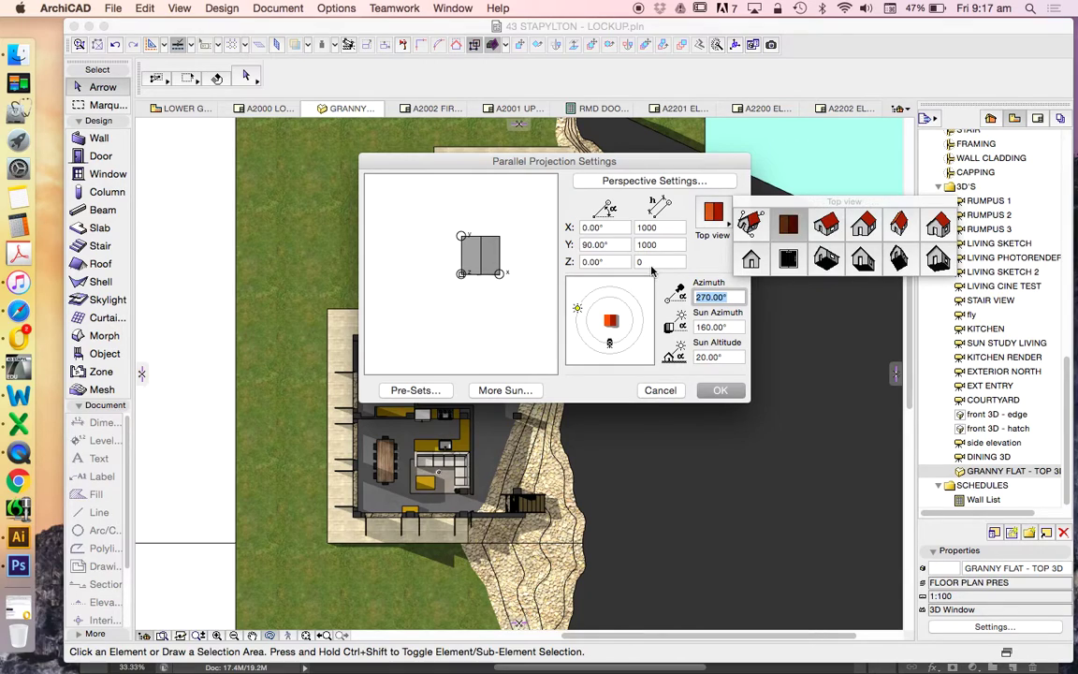
{"action": "left_click", "coordinate": [613, 388]}
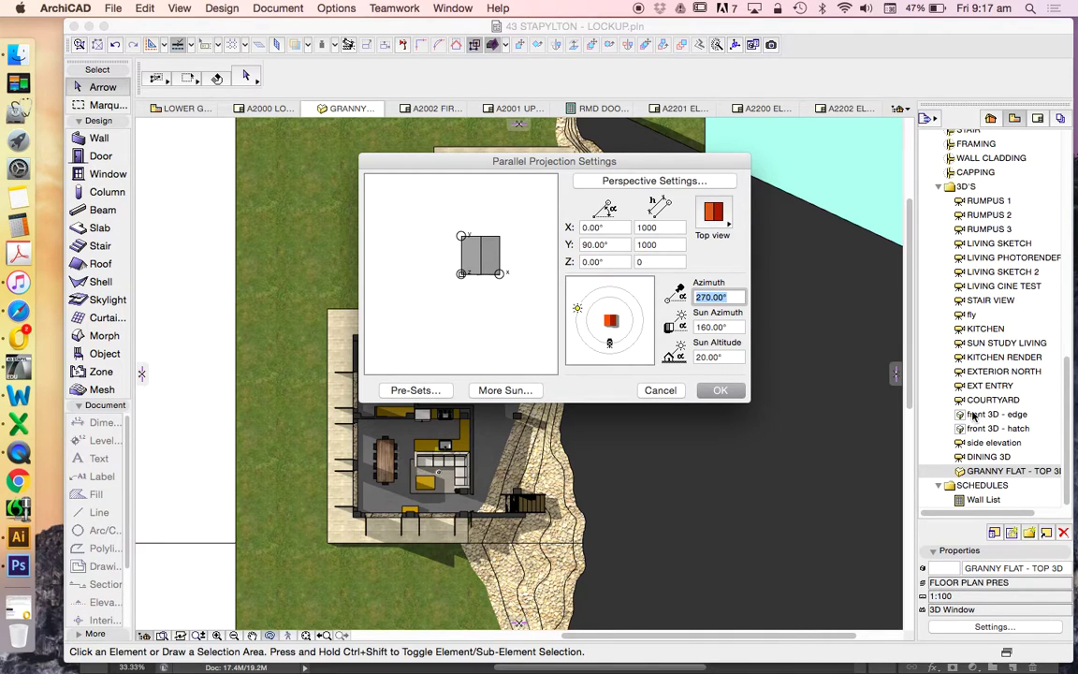
{"action": "left_click", "coordinate": [721, 390]}
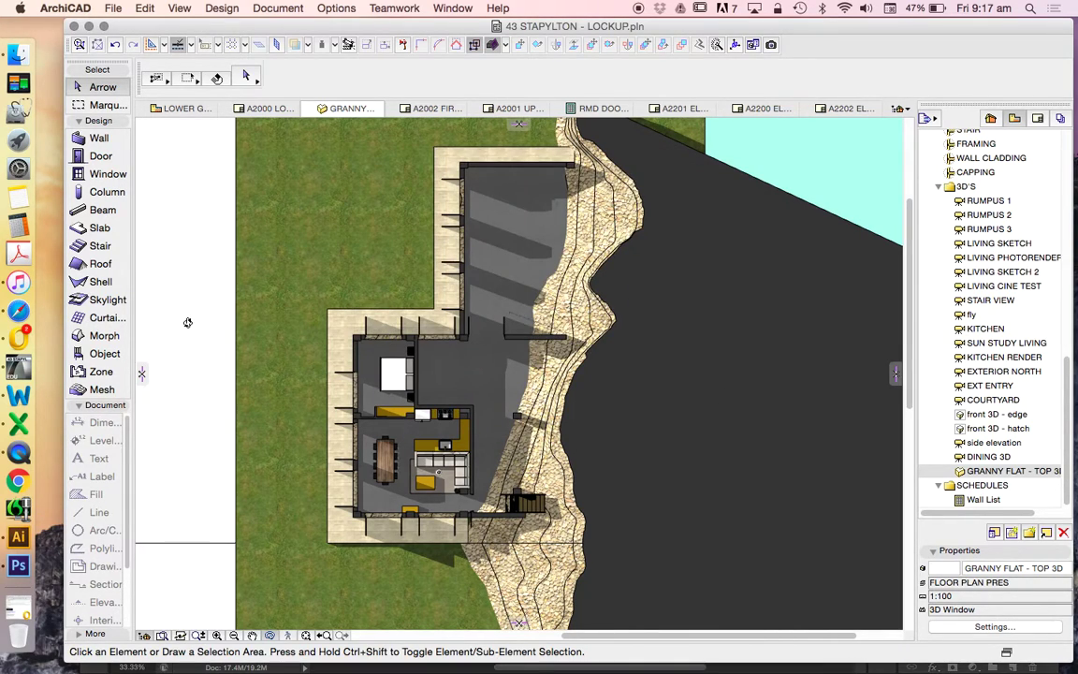